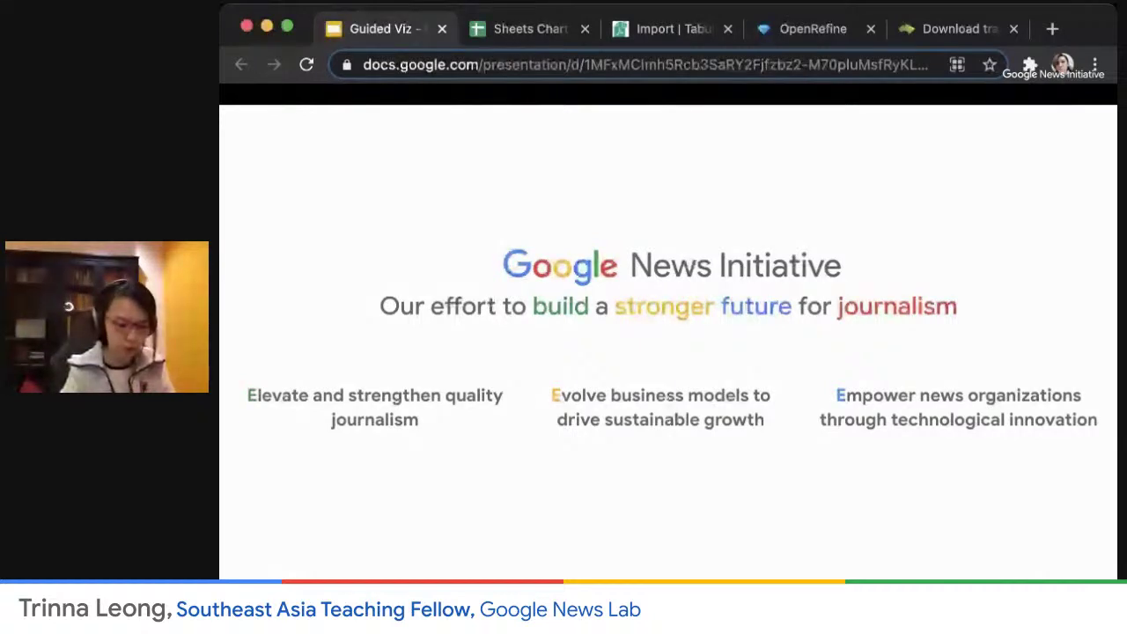
- Advance the slideshow past the training and agenda slides to the slide introducing Tabula for converting data into usable formats
key(super+Tab)
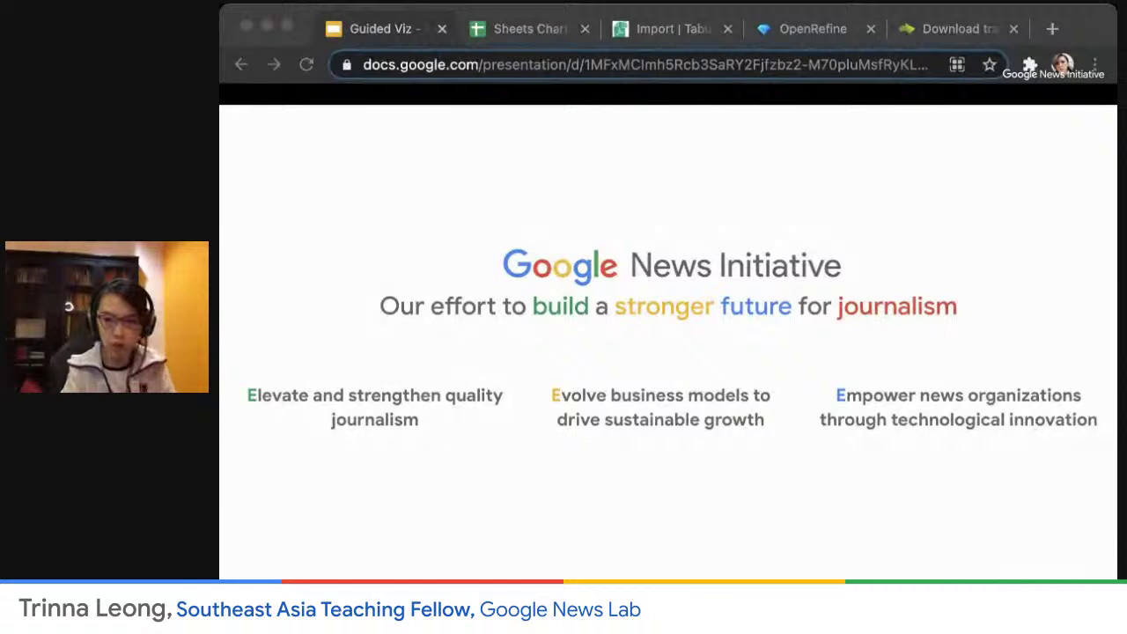
click(754, 334)
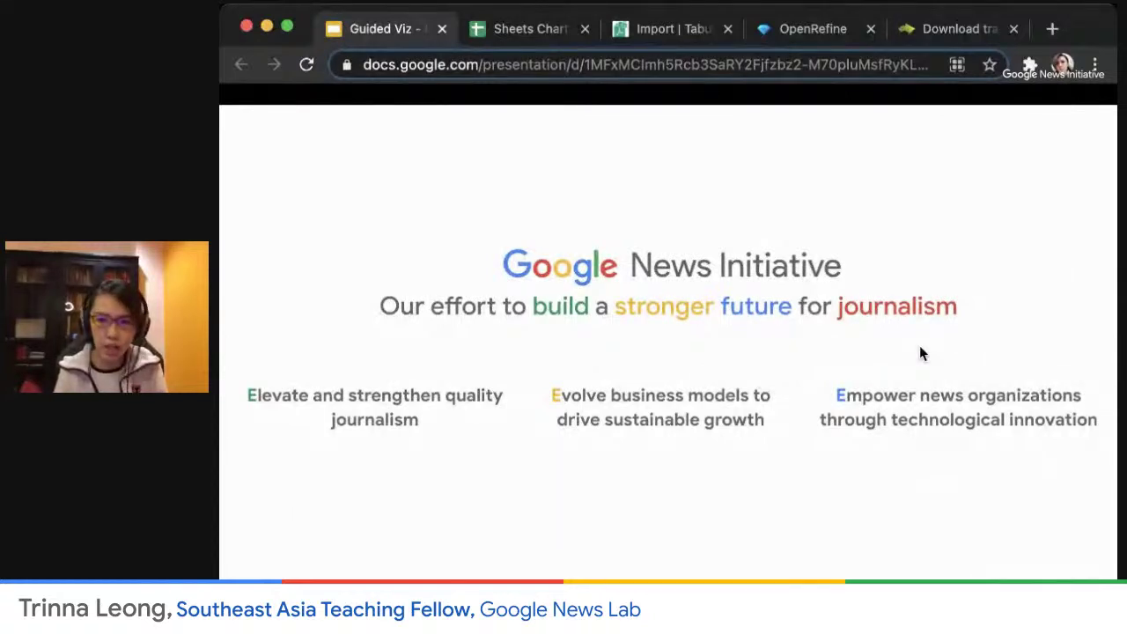
key(Right)
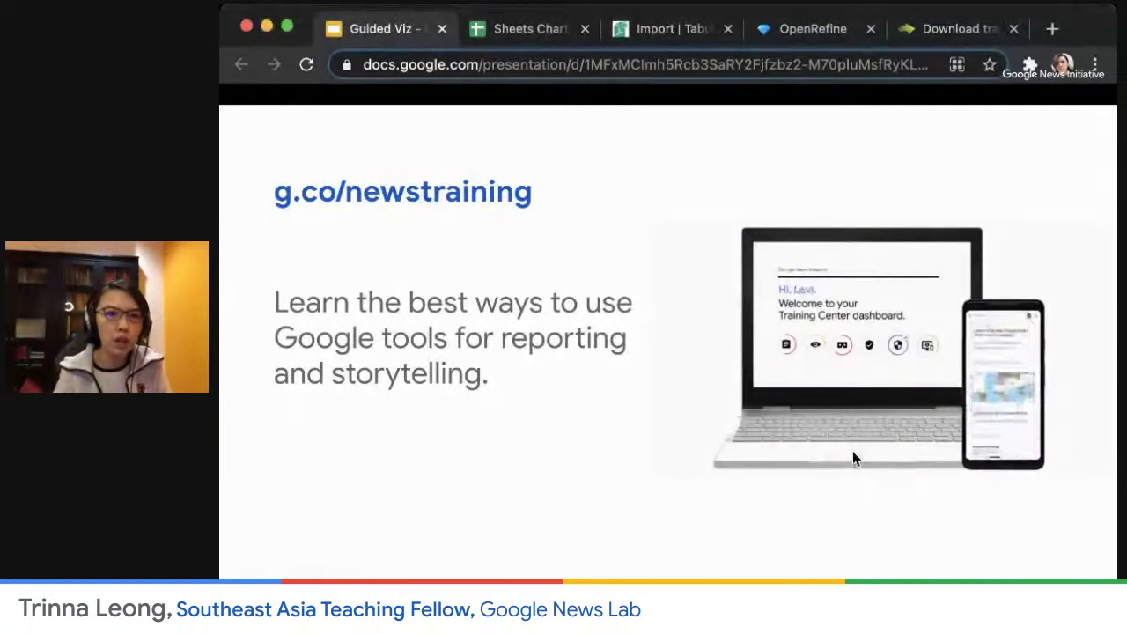
click(866, 525)
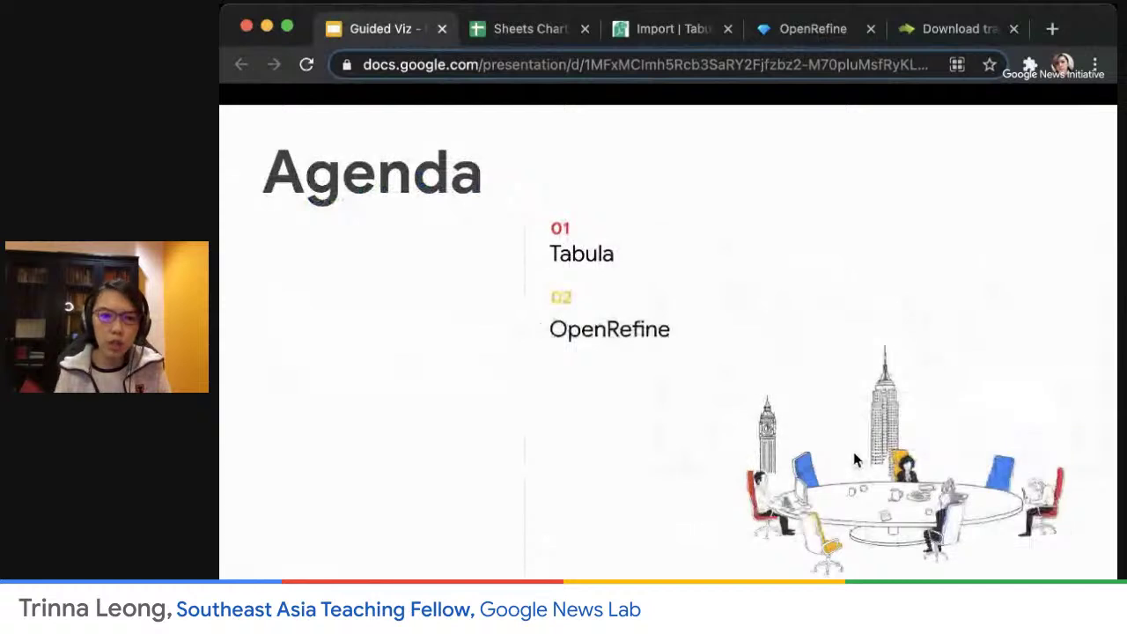
click(663, 429)
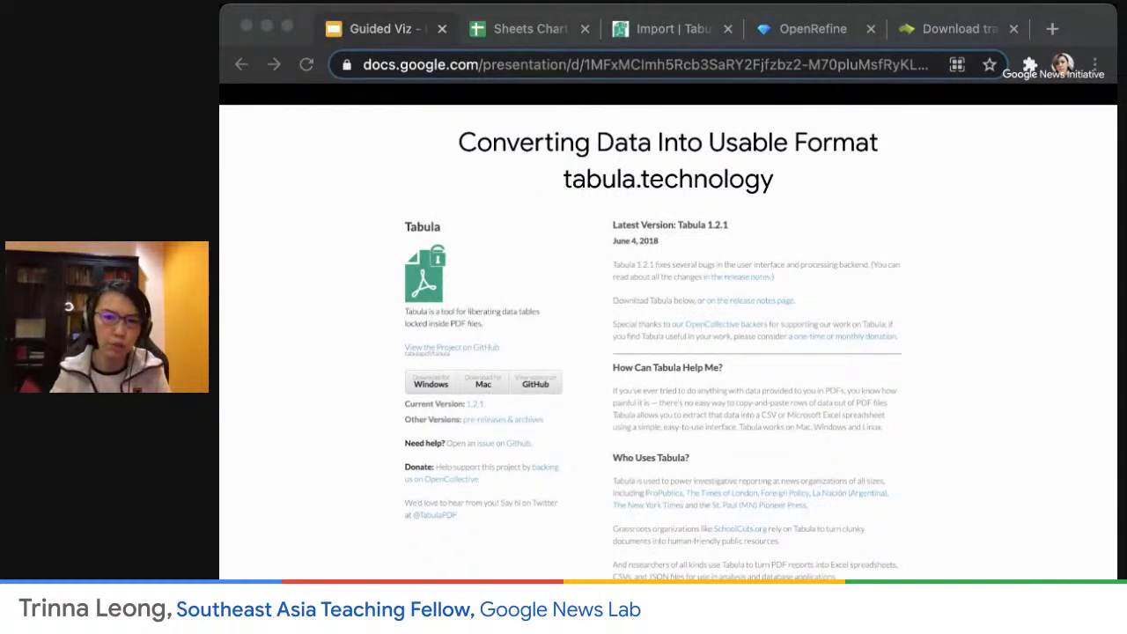
- Go through the slides on the successful candidates PDF, Tabula's import page and table detection, up to the extracted data preview
click(892, 183)
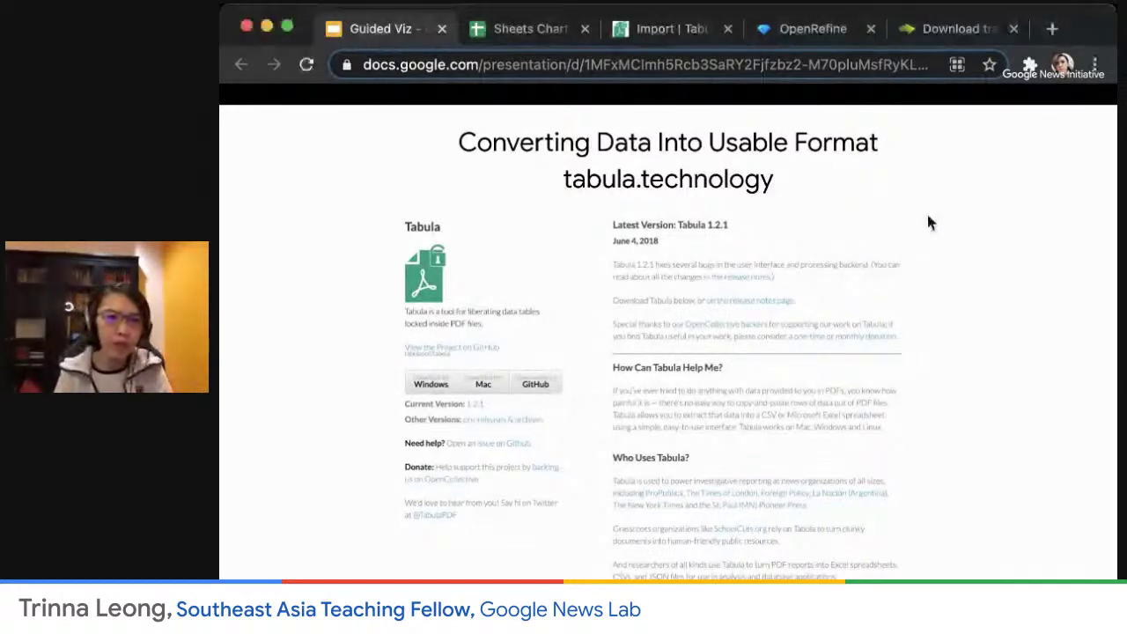
key(Right)
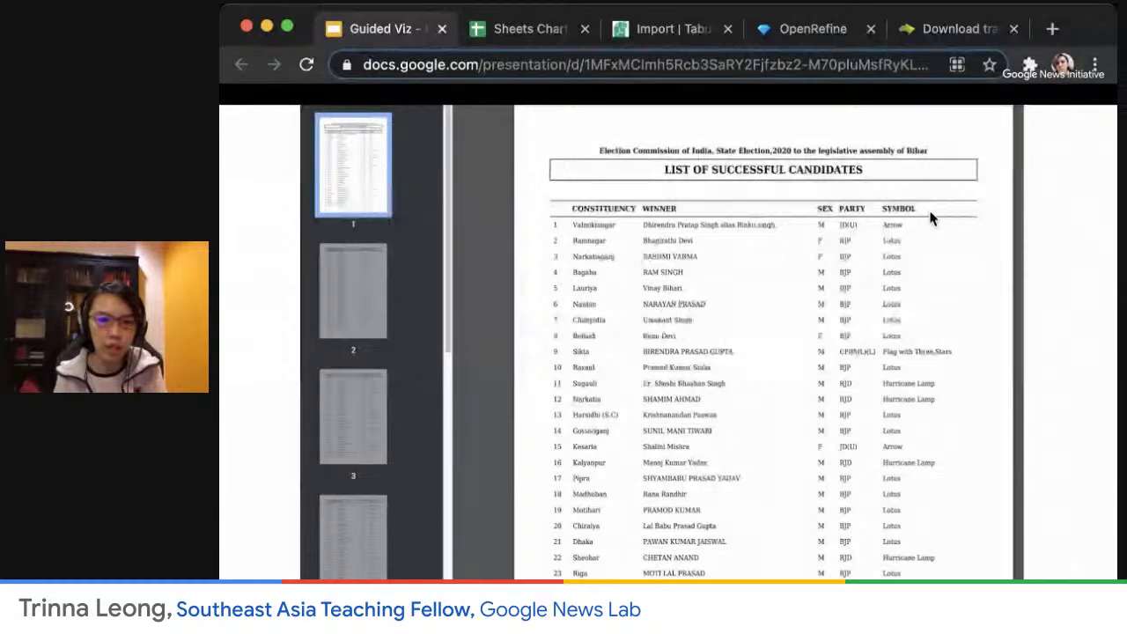
key(super+Tab)
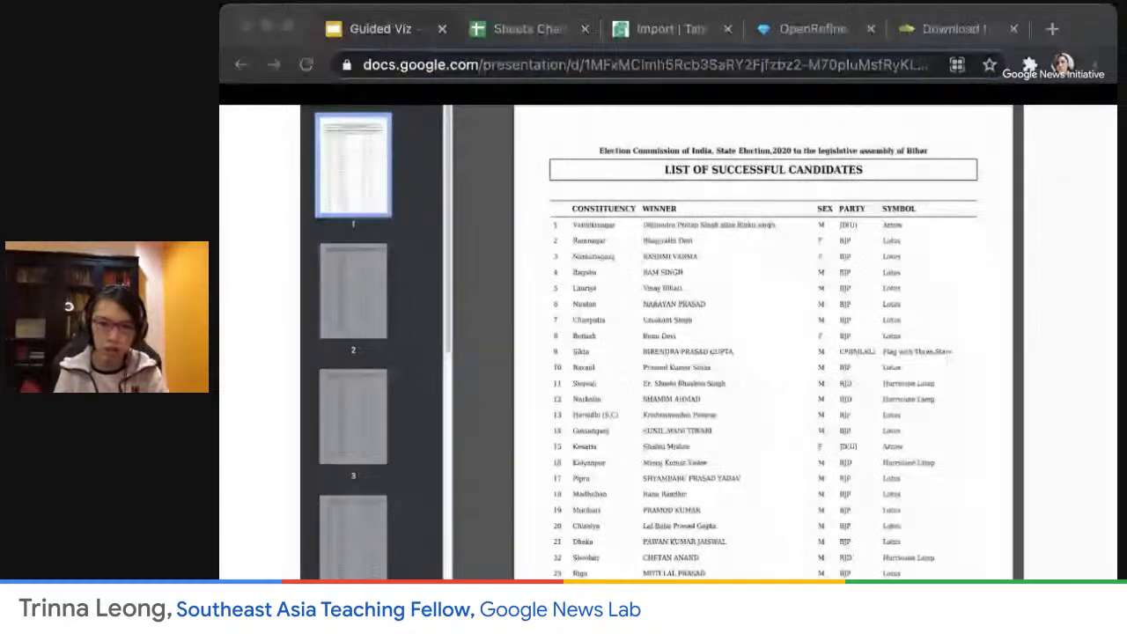
click(875, 207)
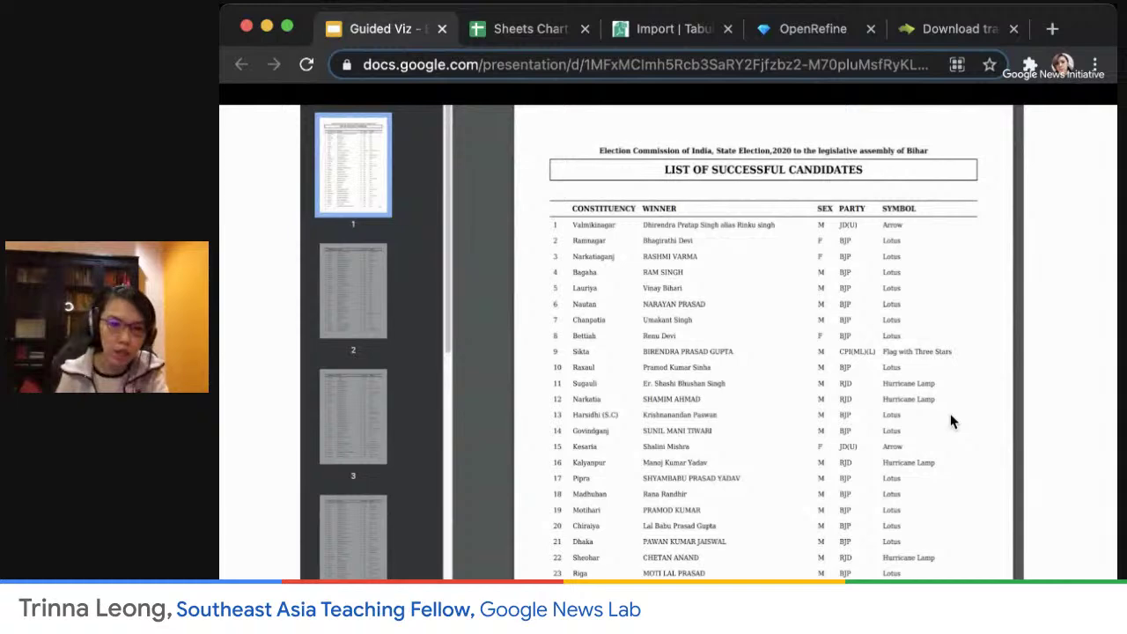
key(Right)
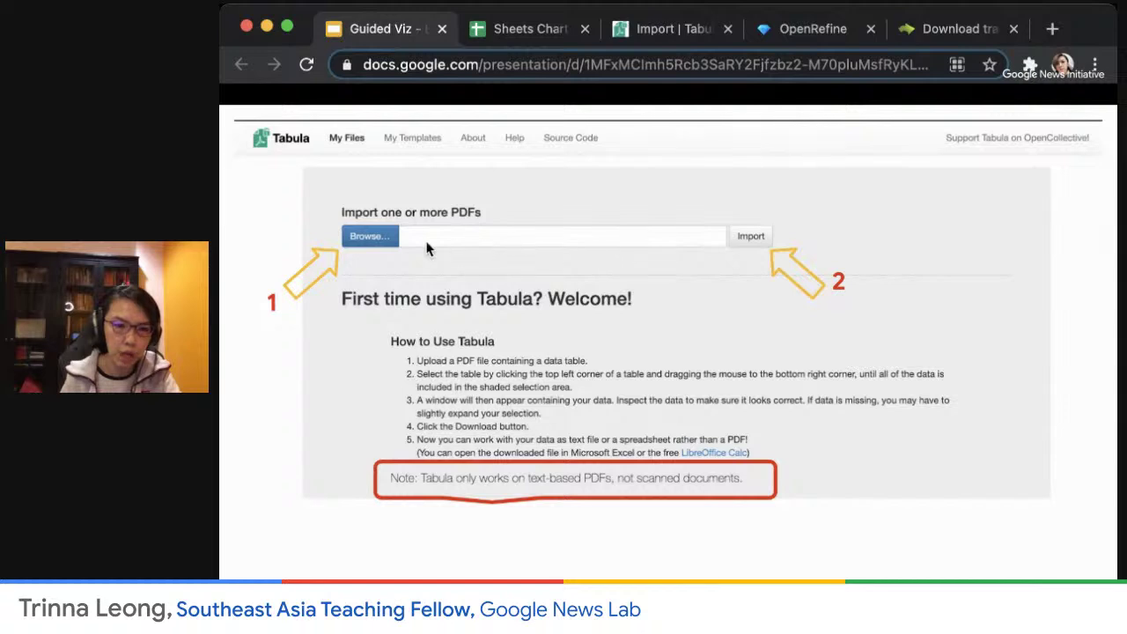
click(988, 455)
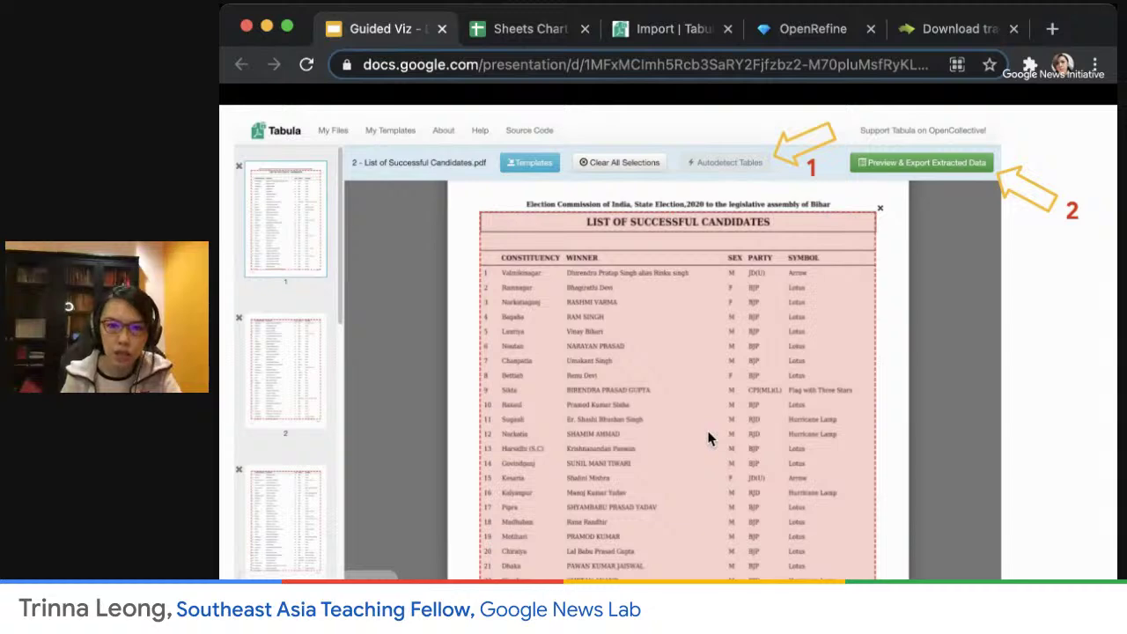
click(832, 364)
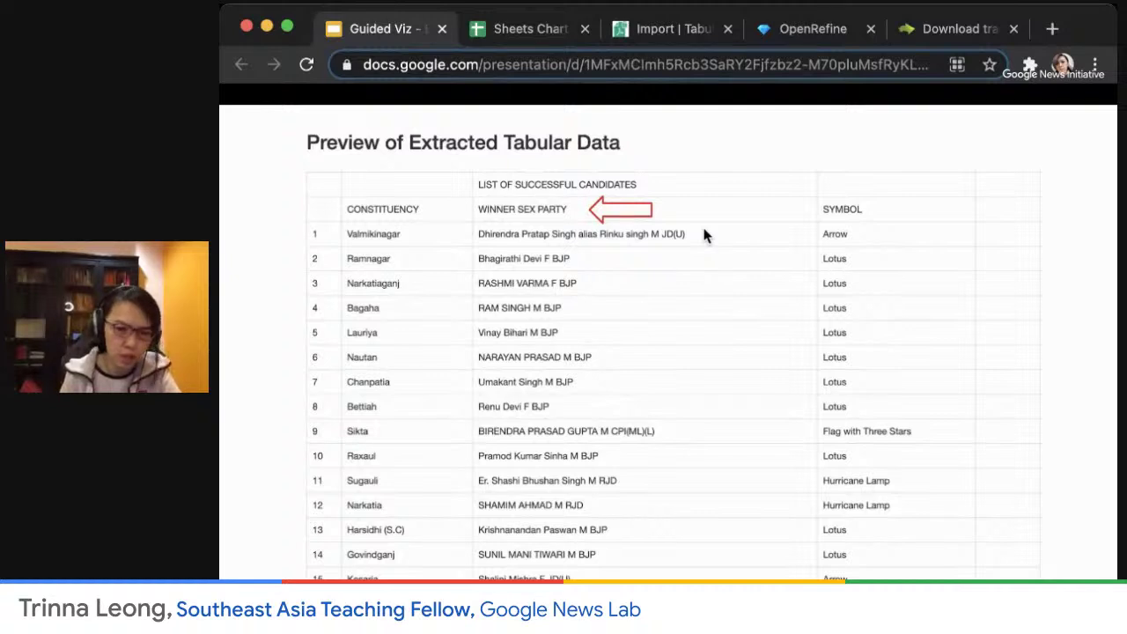
- Go back and forth between the table detection slide and the extracted data preview slide to compare them
key(Right)
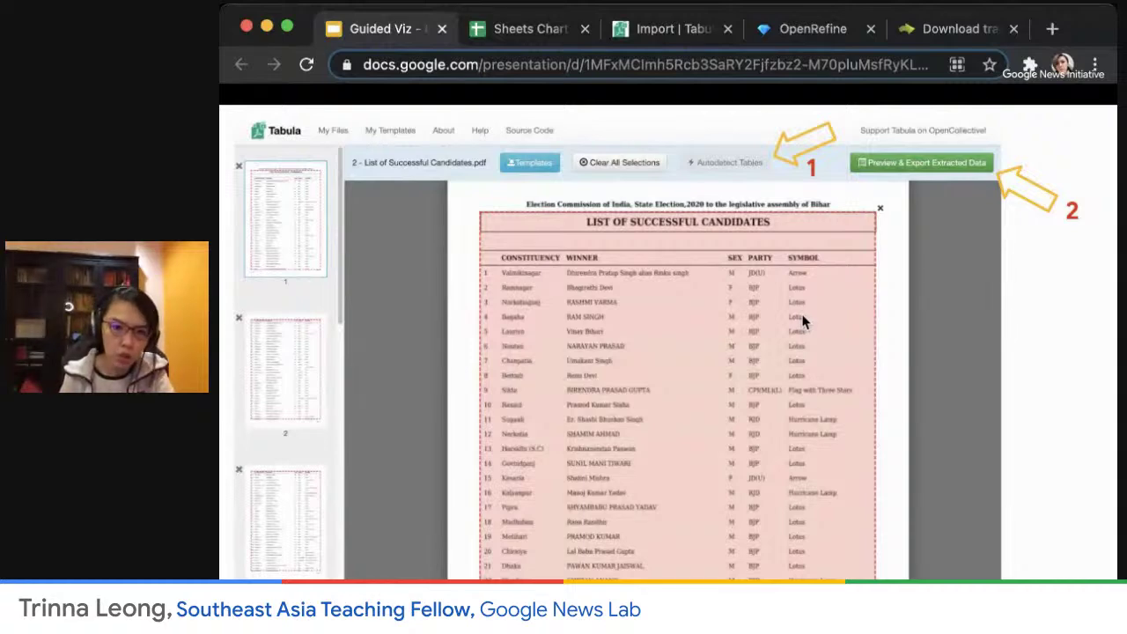
key(Right)
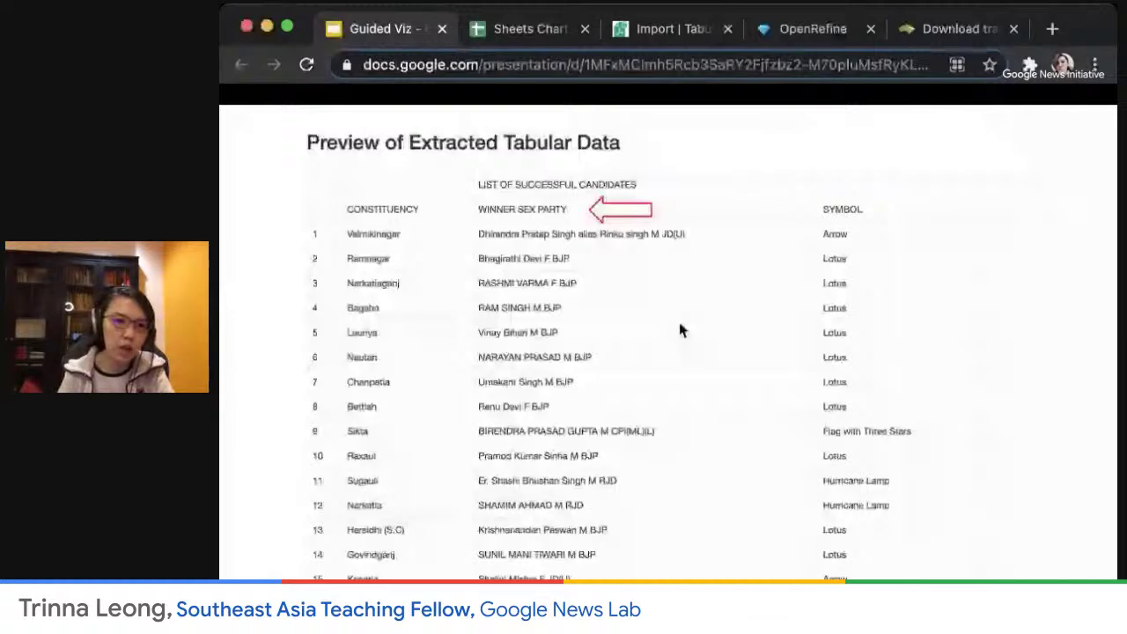
key(Right)
key(Left)
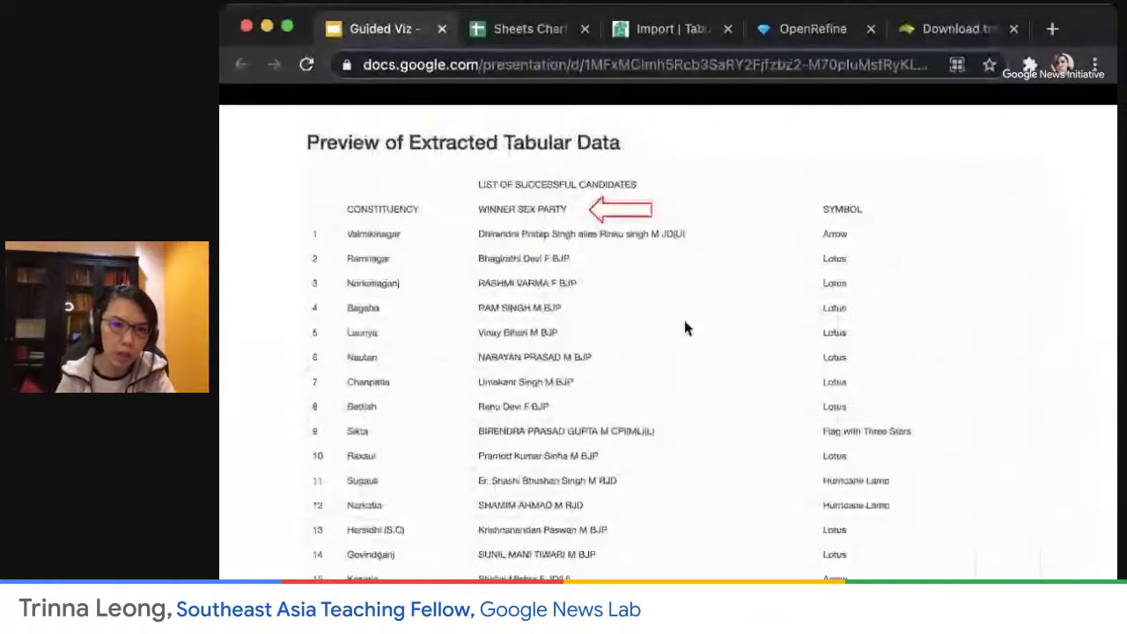
key(Left)
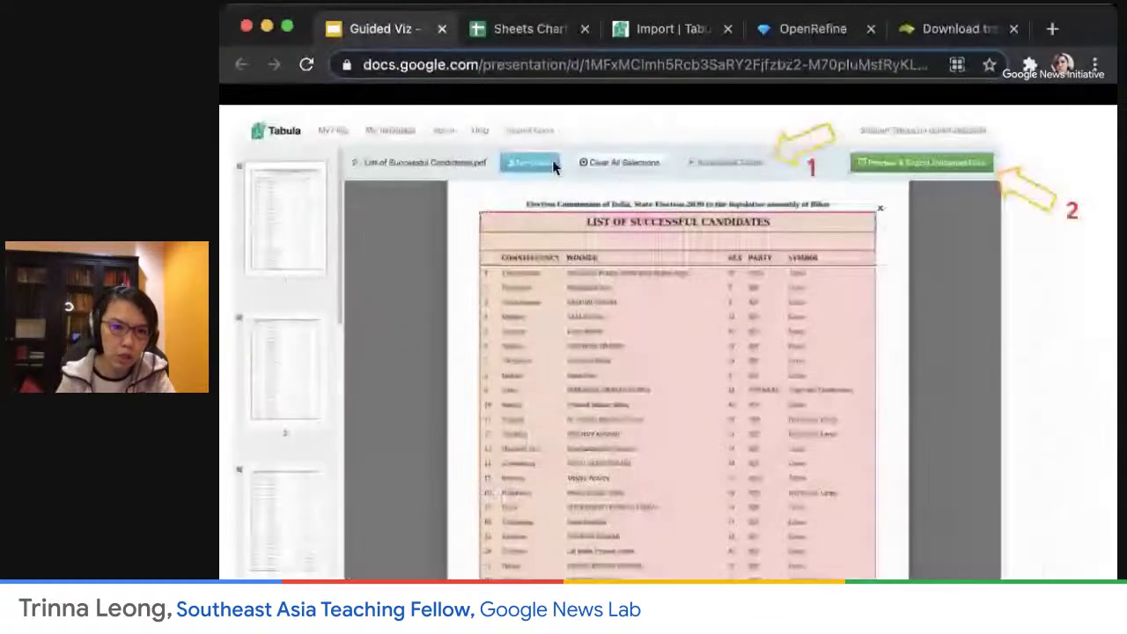
- Switch to Tabula and import the PDF "2 - List of Successful Candidates.pdf"
click(677, 35)
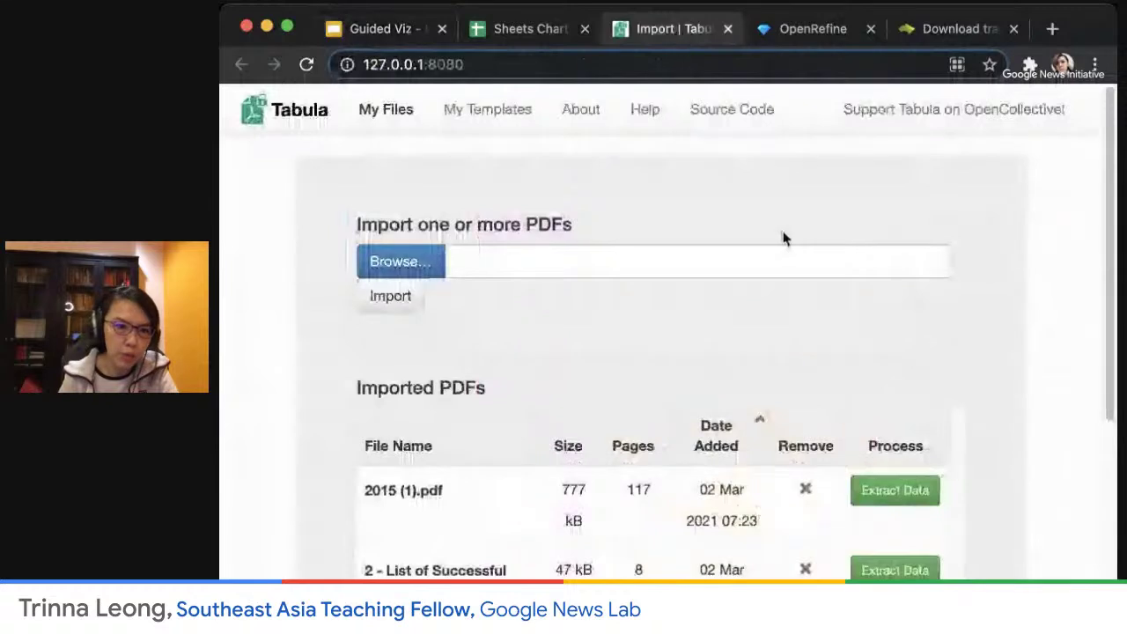
click(415, 271)
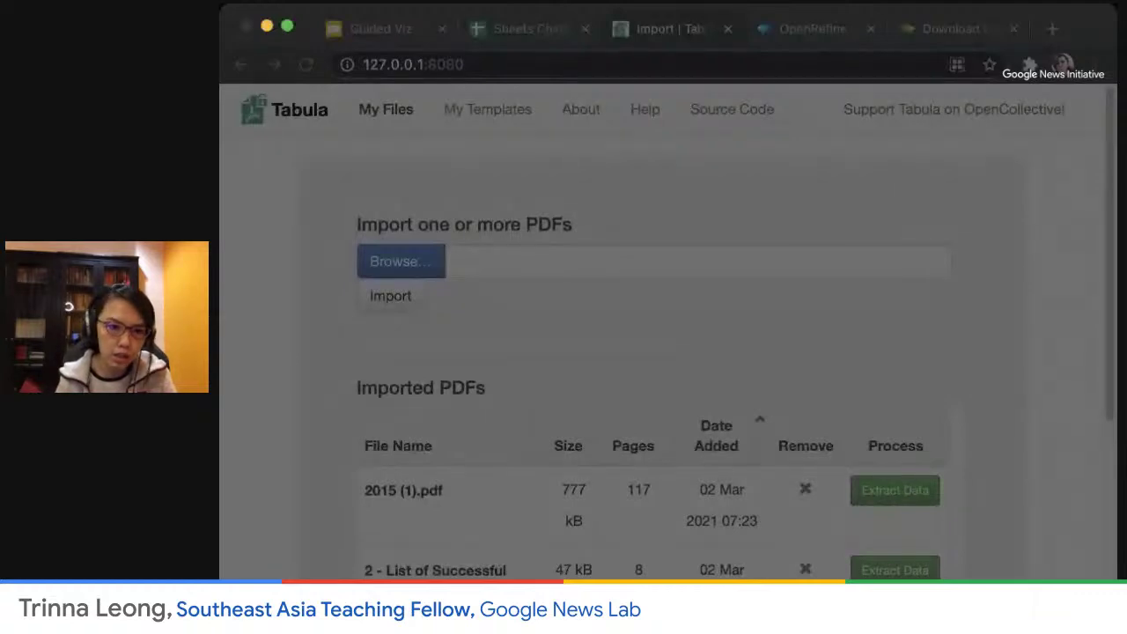
click(1024, 544)
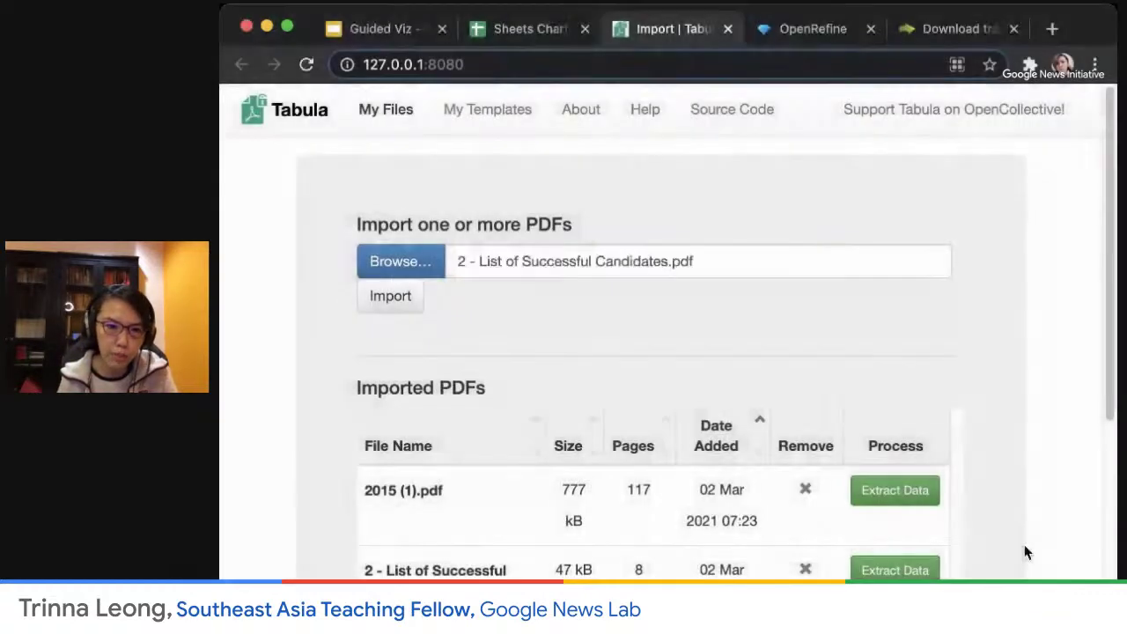
click(407, 299)
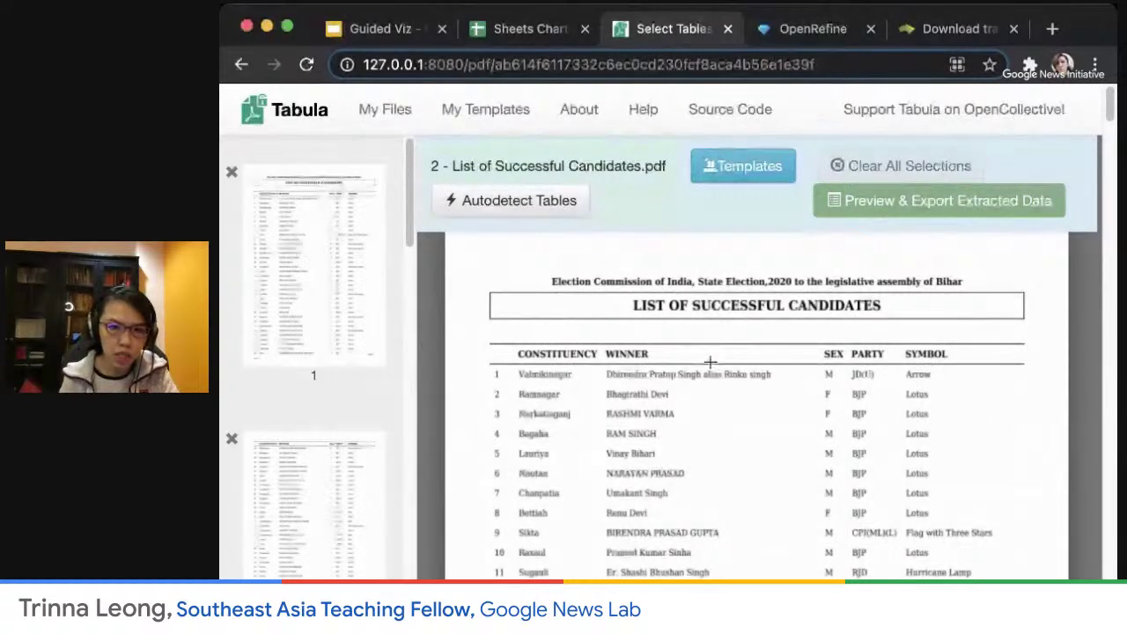
- Draw a selection around the candidates table on page 1, from the header row down to row 35
scroll(1001, 536, down, 1)
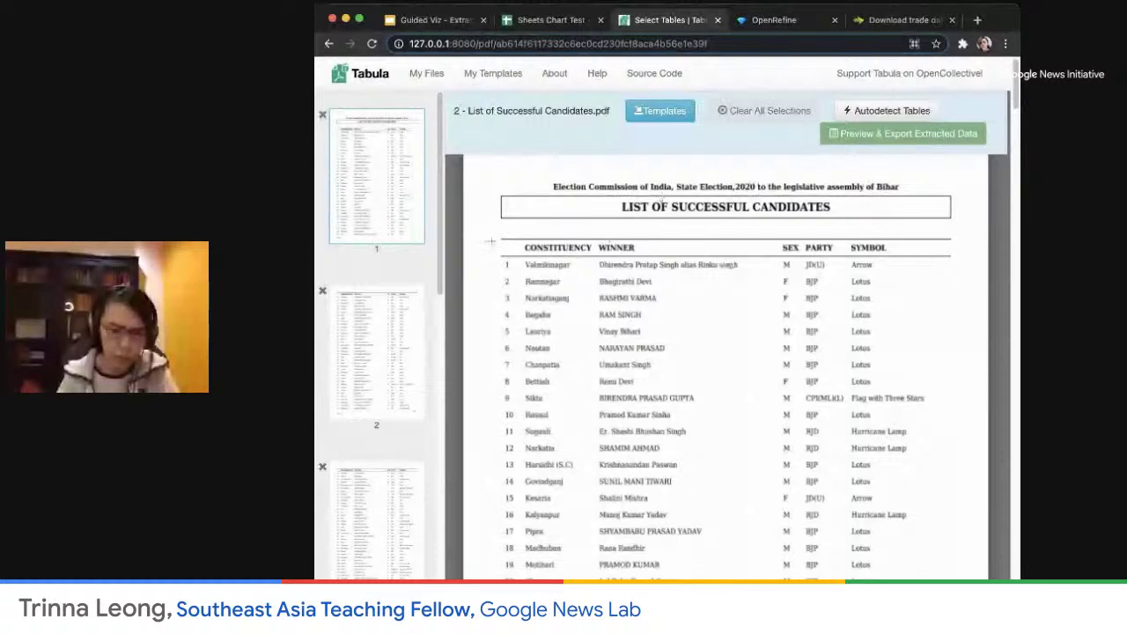
mouse_move(500, 238)
mouse_down()
mouse_move(576, 299)
mouse_move(912, 442)
mouse_move(954, 519)
mouse_move(943, 528)
mouse_move(920, 519)
mouse_move(937, 558)
mouse_move(922, 557)
mouse_up()
scroll(951, 522, down, 3)
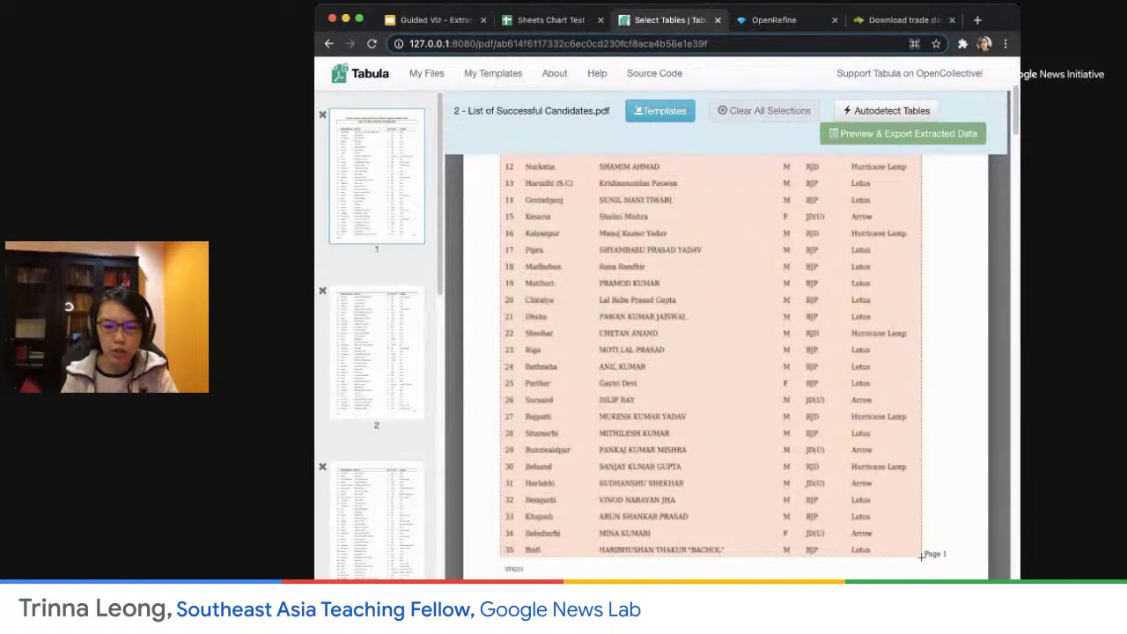
drag(921, 557, 921, 557)
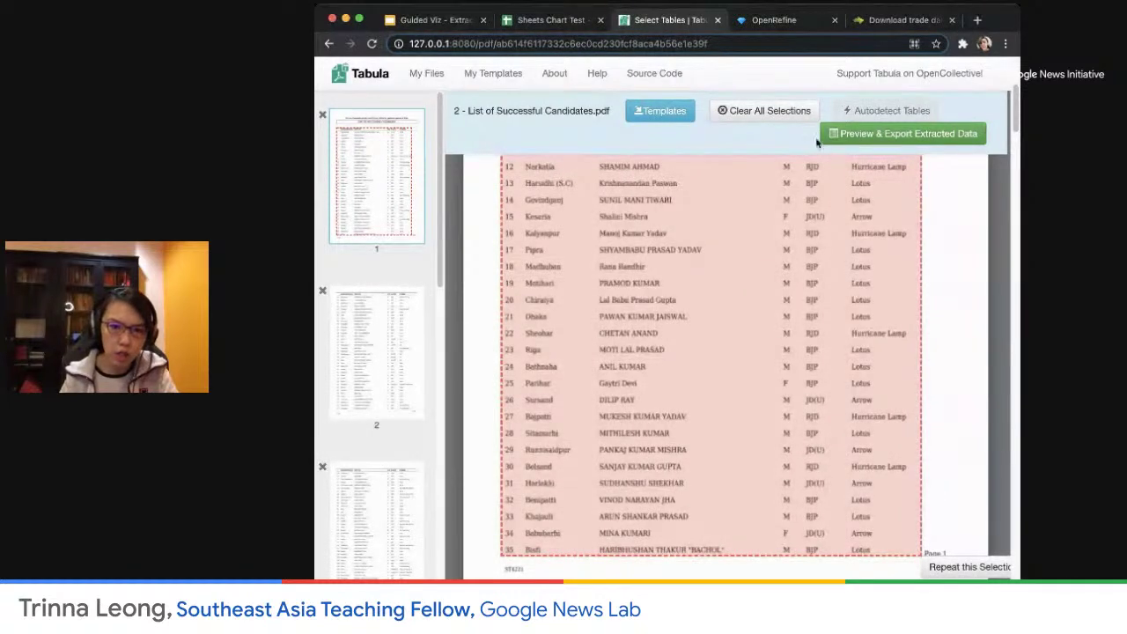
- Try autodetecting the document's tables in place of the manual selection, and clear the detected selections
click(783, 116)
click(885, 115)
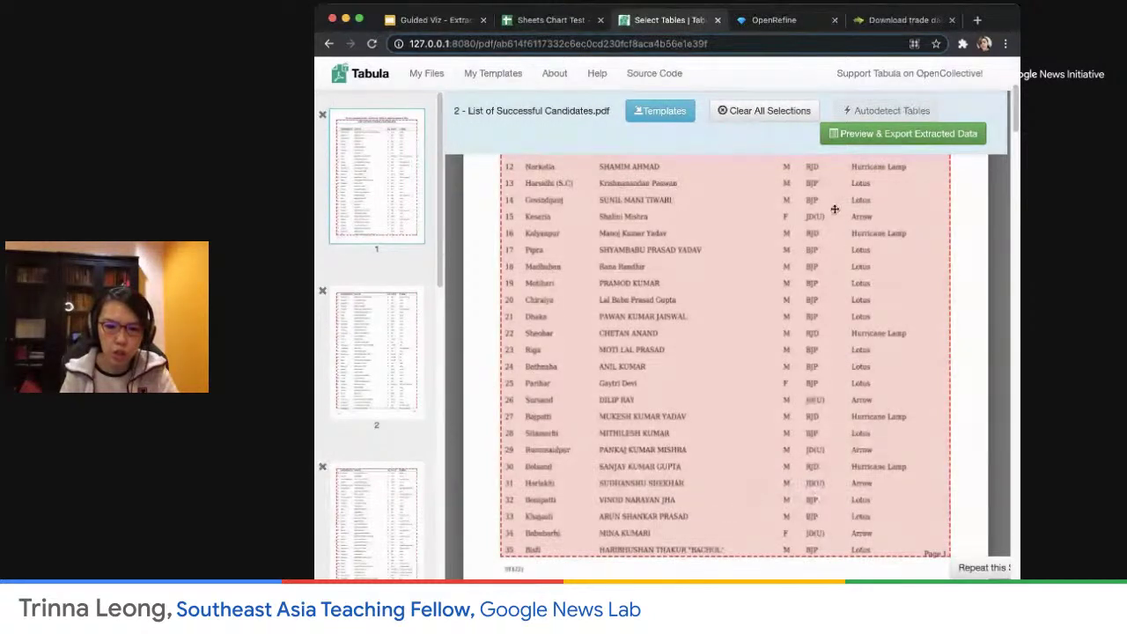
click(762, 111)
drag(918, 557, 503, 230)
scroll(522, 168, down, 2)
scroll(520, 167, up, 5)
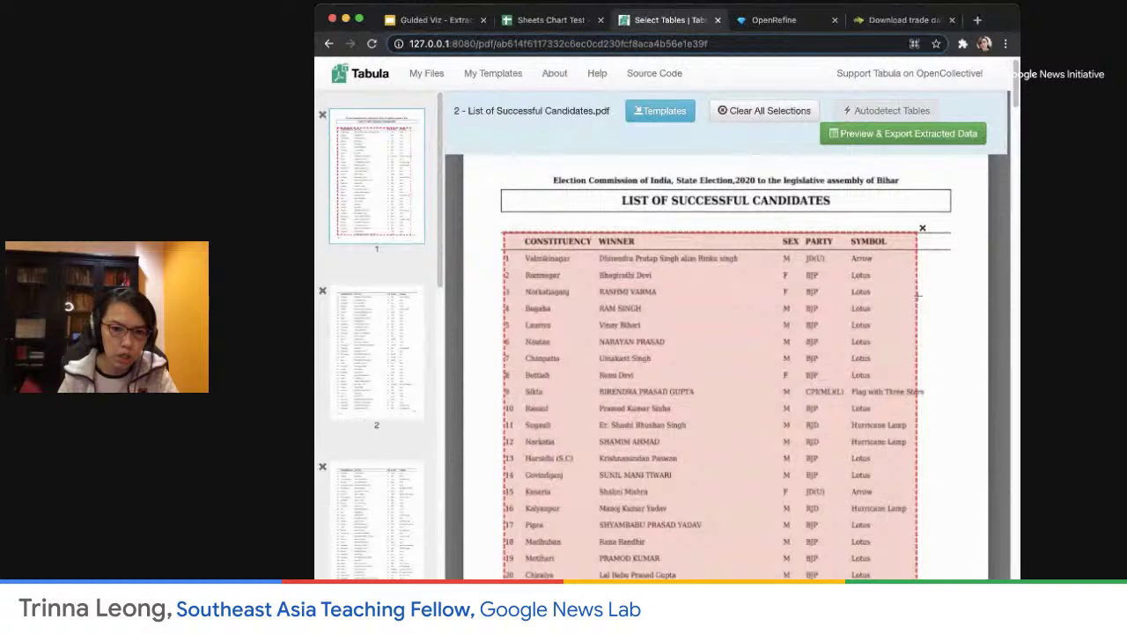
click(923, 228)
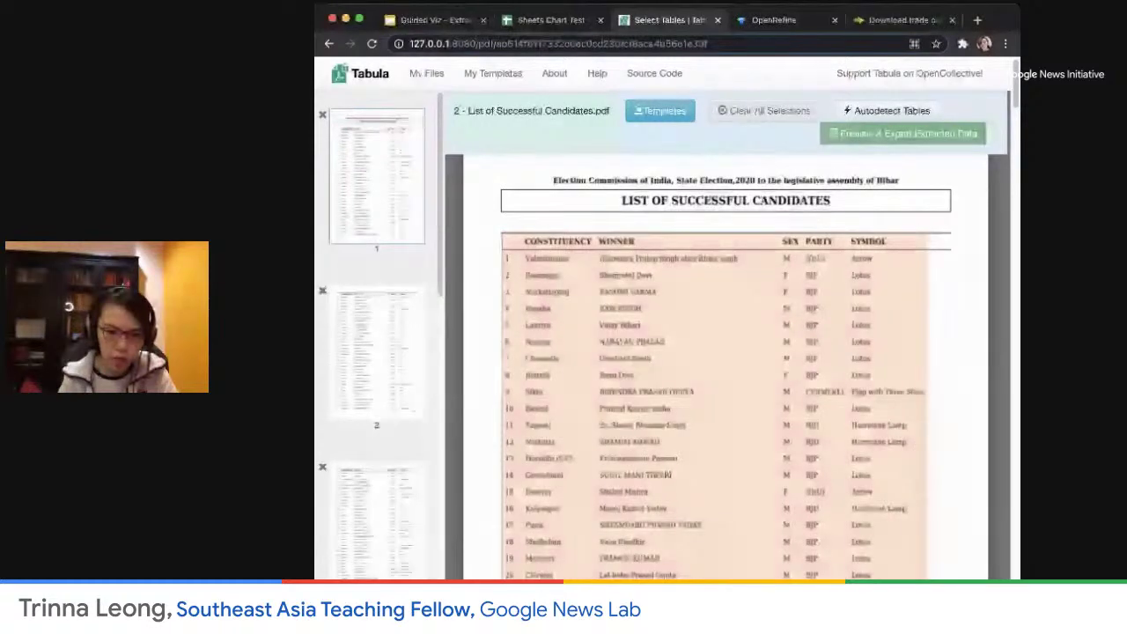
- Select the page 1 candidates table from the header row to row 35, covering the columns through Symbol
drag(952, 577, 924, 534)
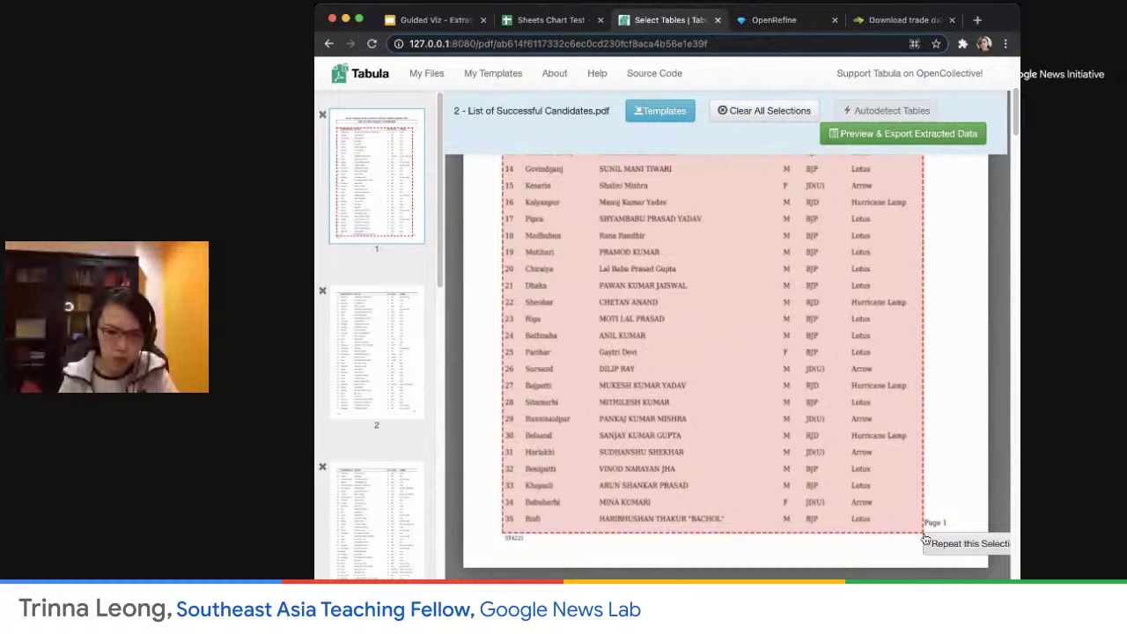
scroll(917, 348, up, 3)
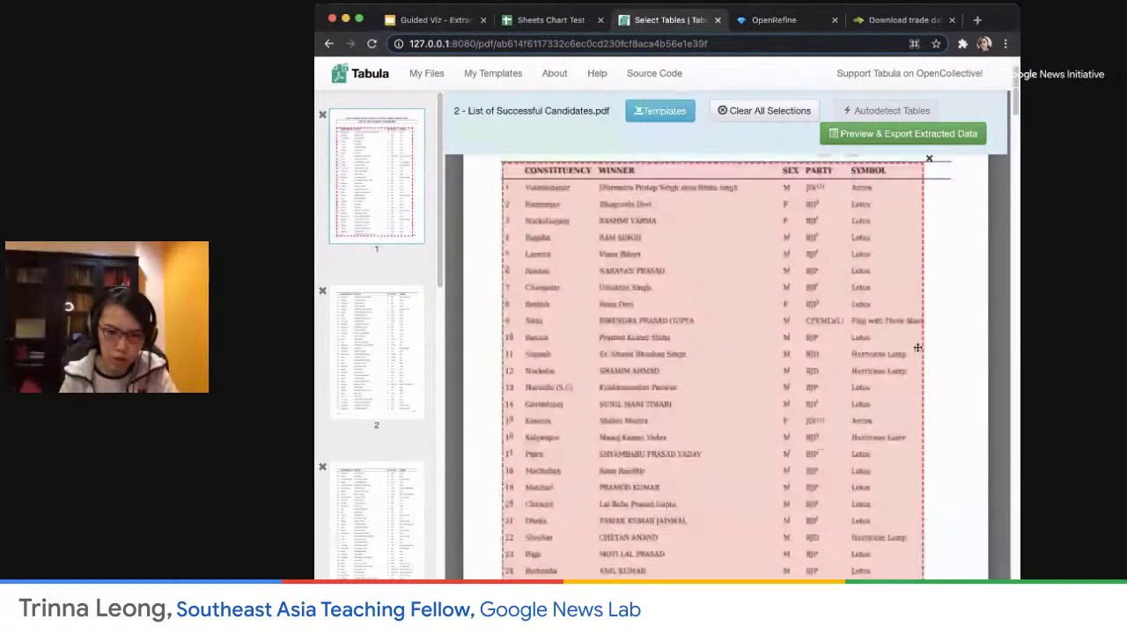
- Select candidate rows 226 to 243 on page 7, leaving out the header row and the party summary
scroll(692, 438, down, 5)
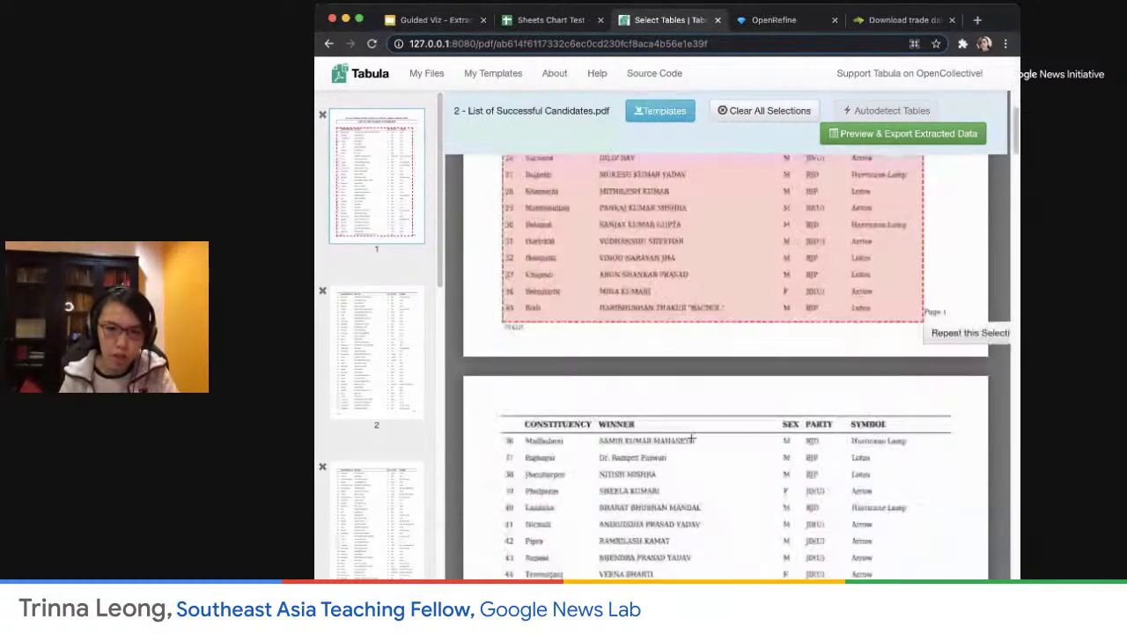
scroll(692, 439, down, 15)
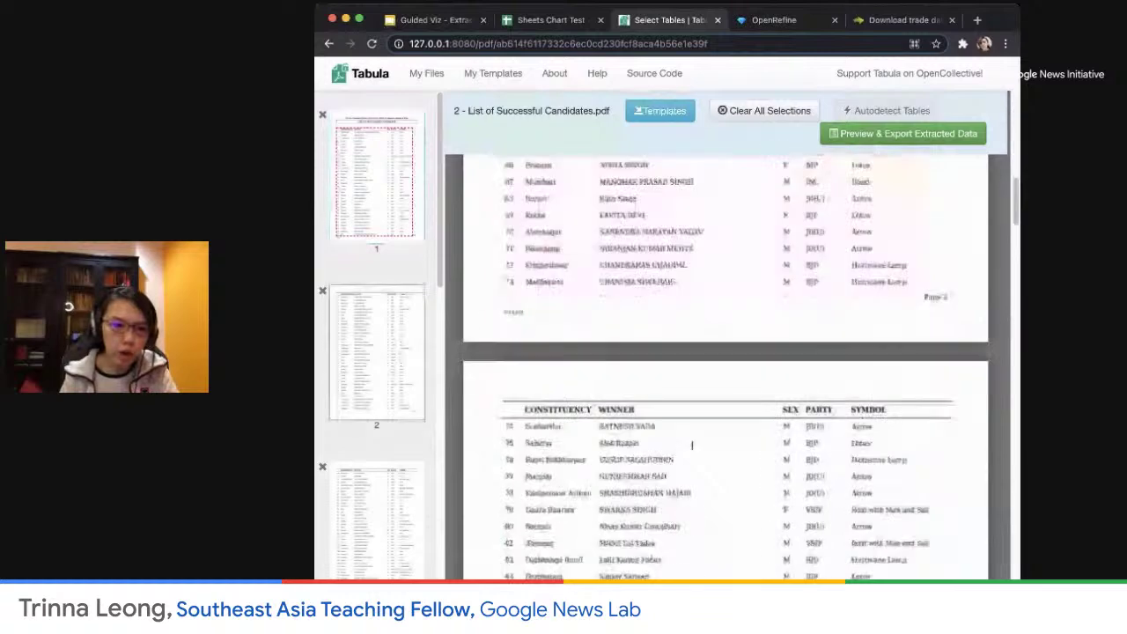
scroll(692, 445, down, 5)
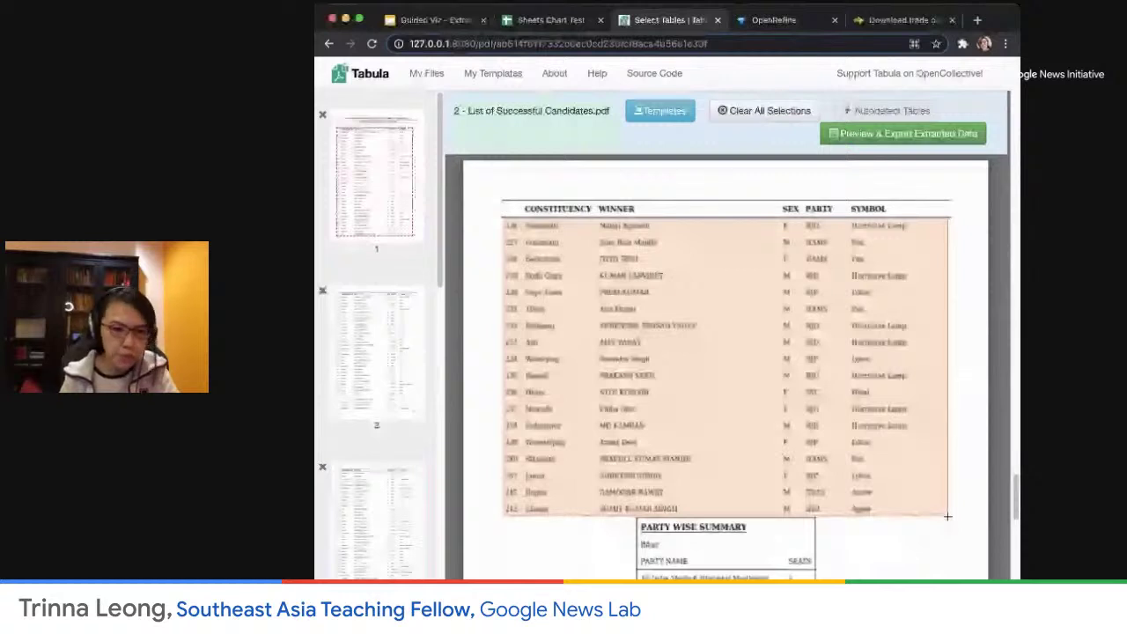
drag(948, 517, 932, 513)
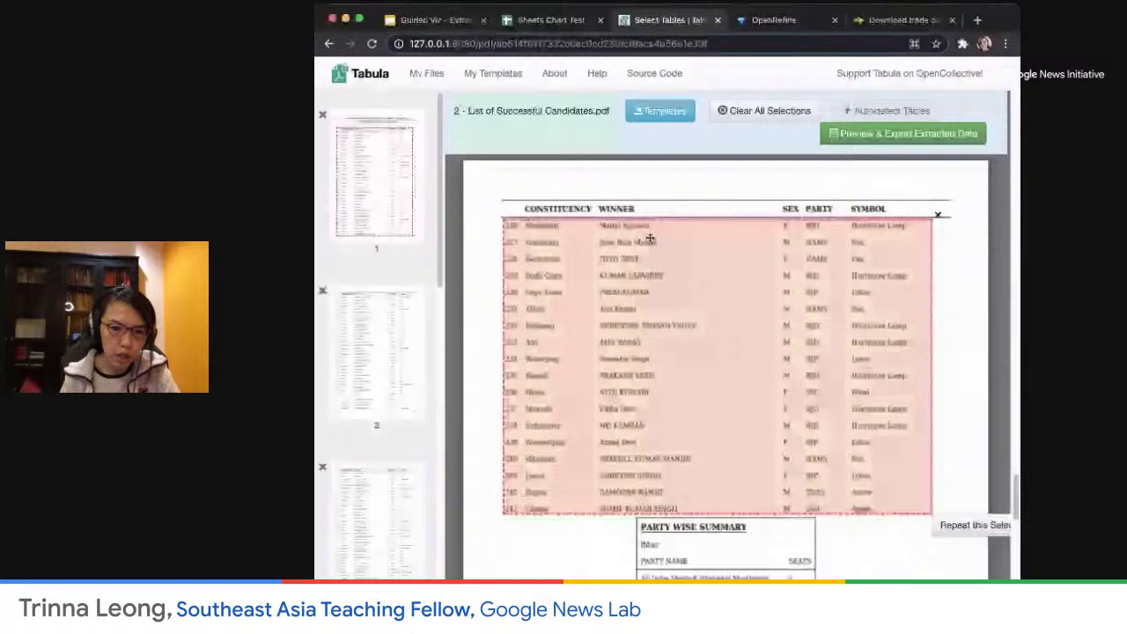
- Add a separate selection around the Party Wise Summary table below the last candidate row
scroll(861, 335, up, 2)
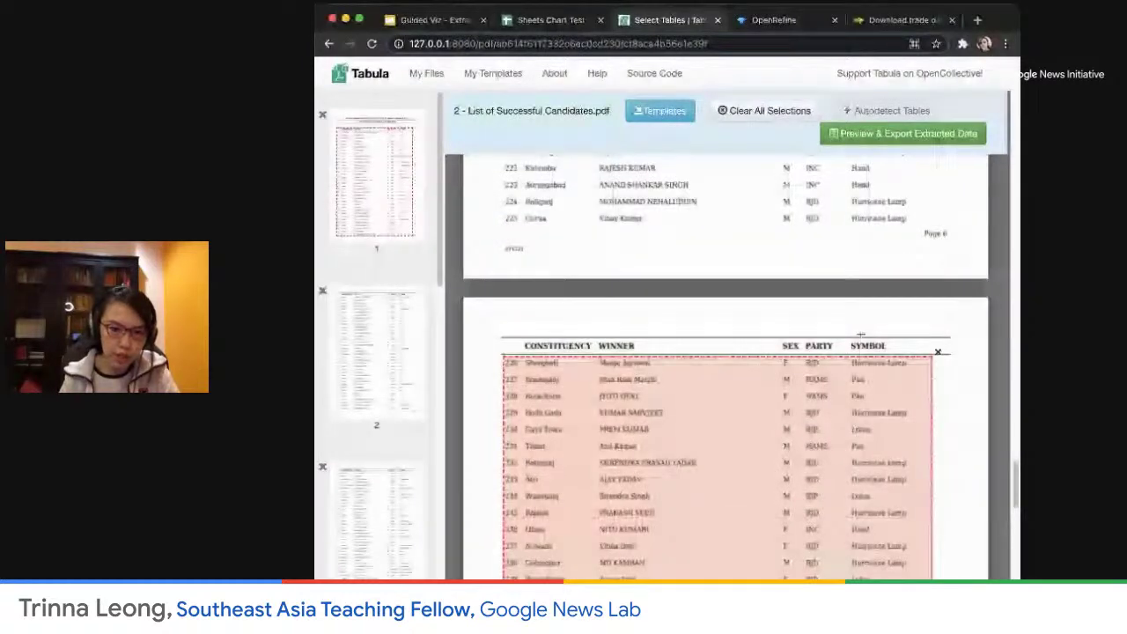
scroll(860, 335, down, 5)
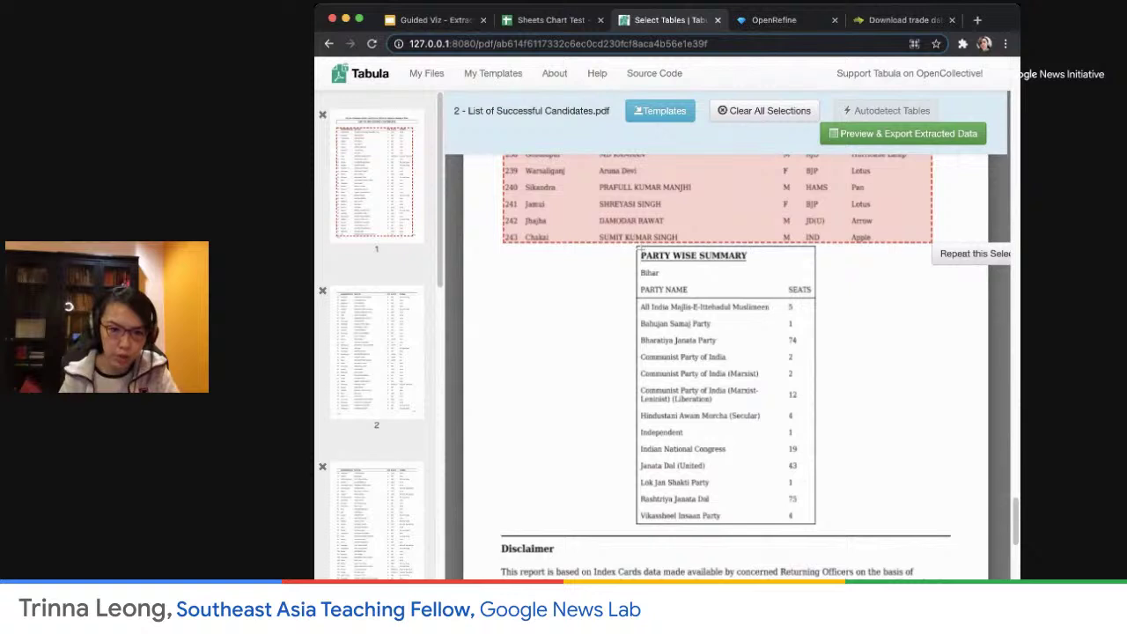
mouse_move(636, 247)
mouse_down()
mouse_move(668, 274)
mouse_move(833, 539)
mouse_move(816, 525)
mouse_up()
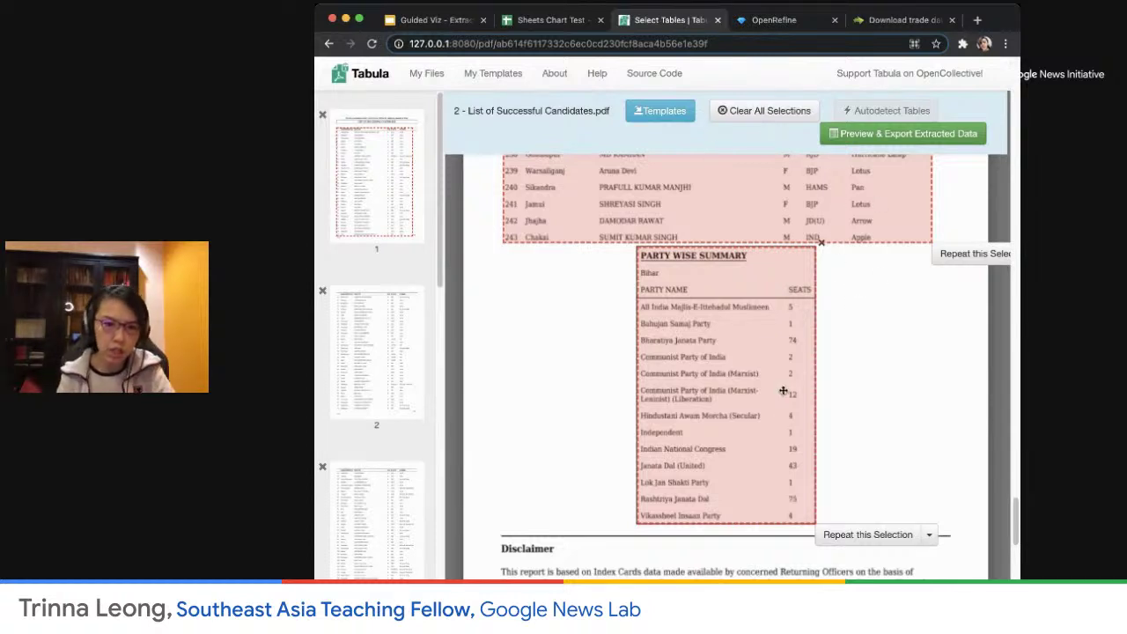
- Remove the selection around the Party Wise Summary table and preview the extracted candidates data
scroll(885, 382, up, 3)
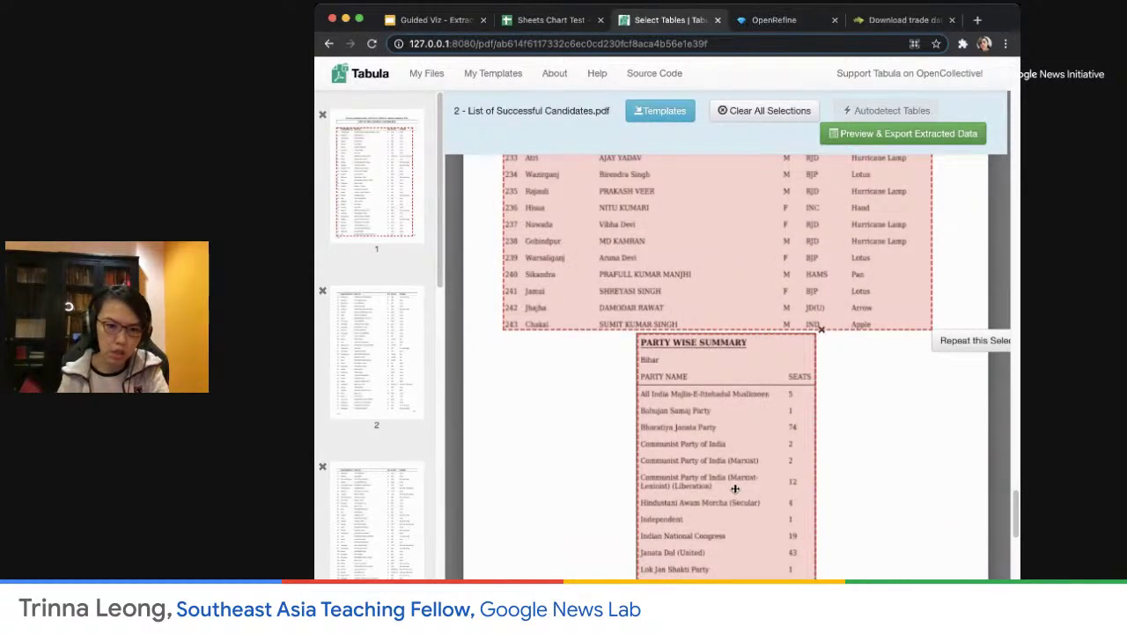
click(822, 331)
scroll(878, 365, up, 5)
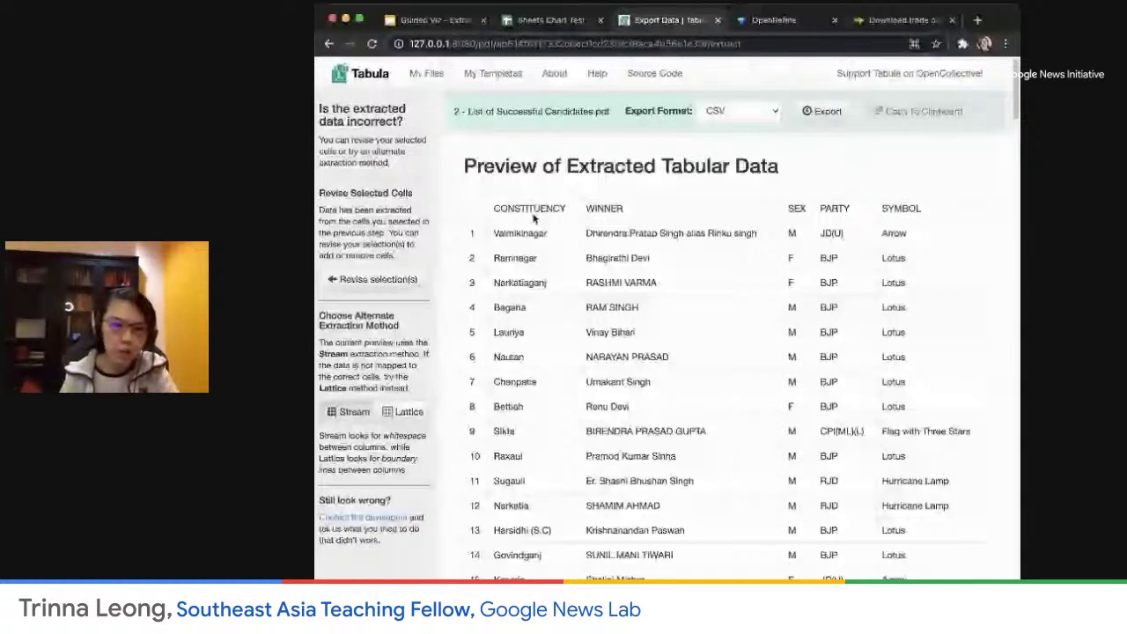
scroll(721, 254, down, 1)
scroll(720, 255, up, 1)
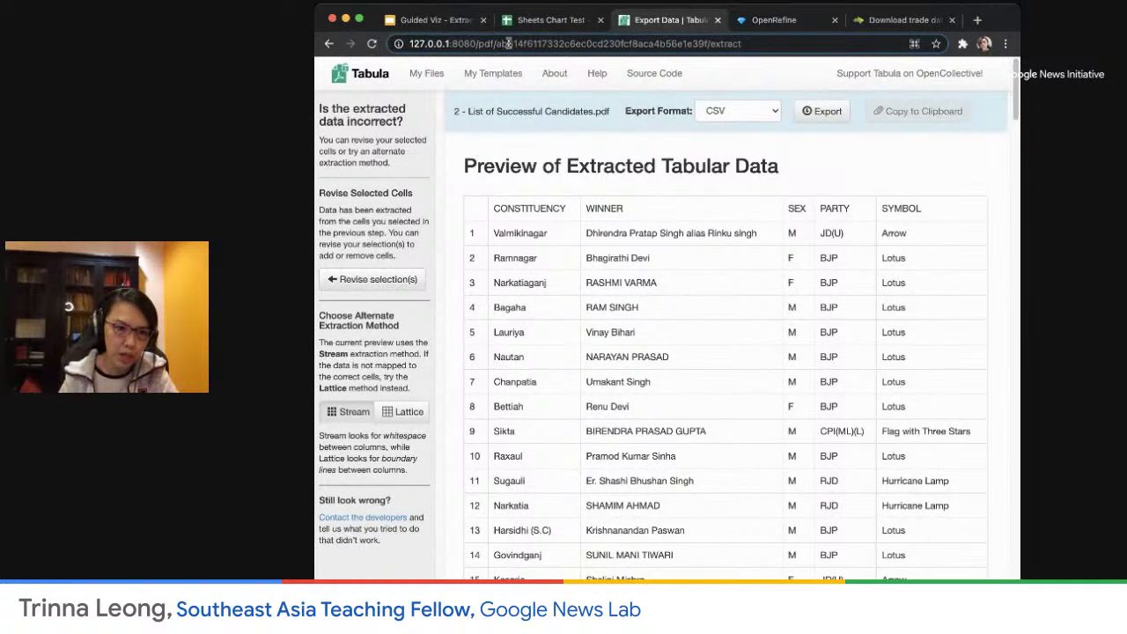
- Switch to the Google Slides deck and review the slides on the extracted data preview and the export format options
click(454, 25)
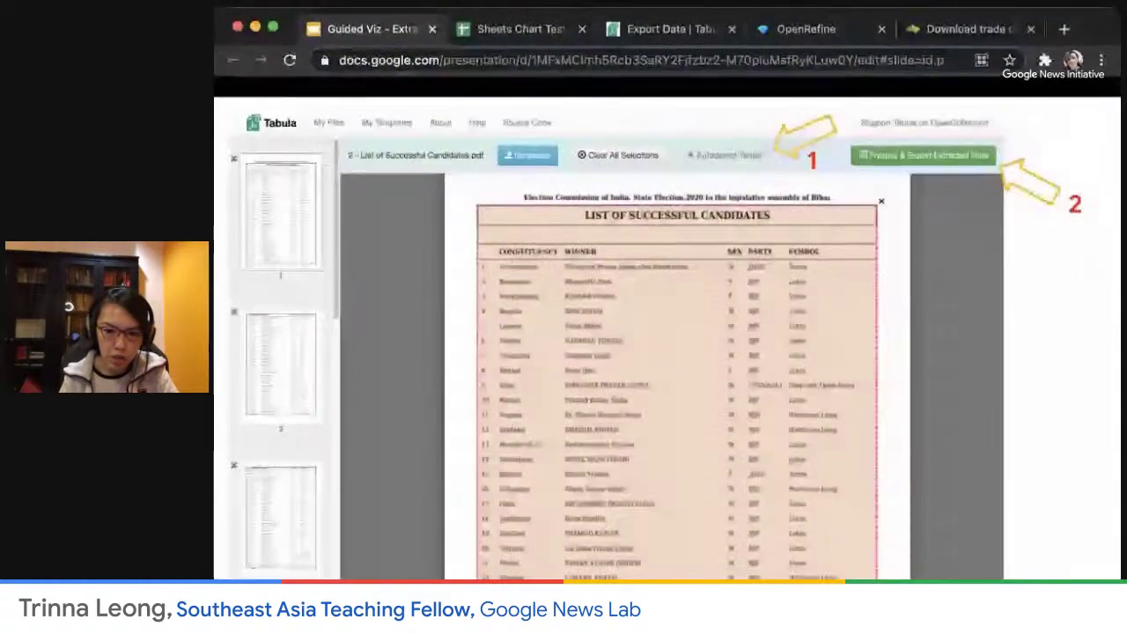
key(Right)
key(Right)
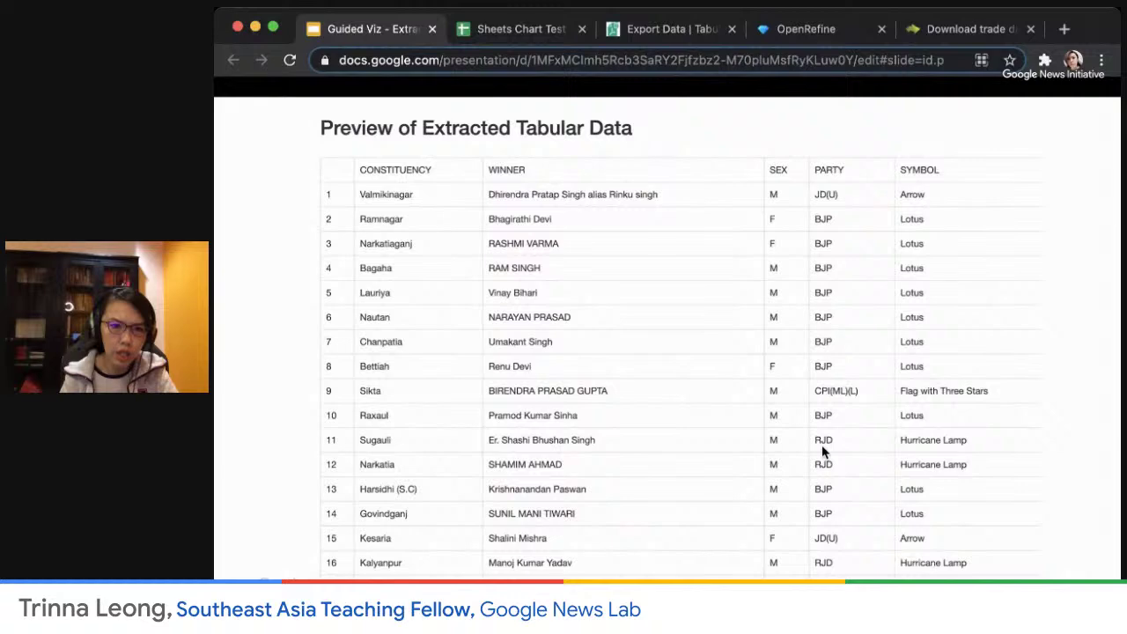
key(Right)
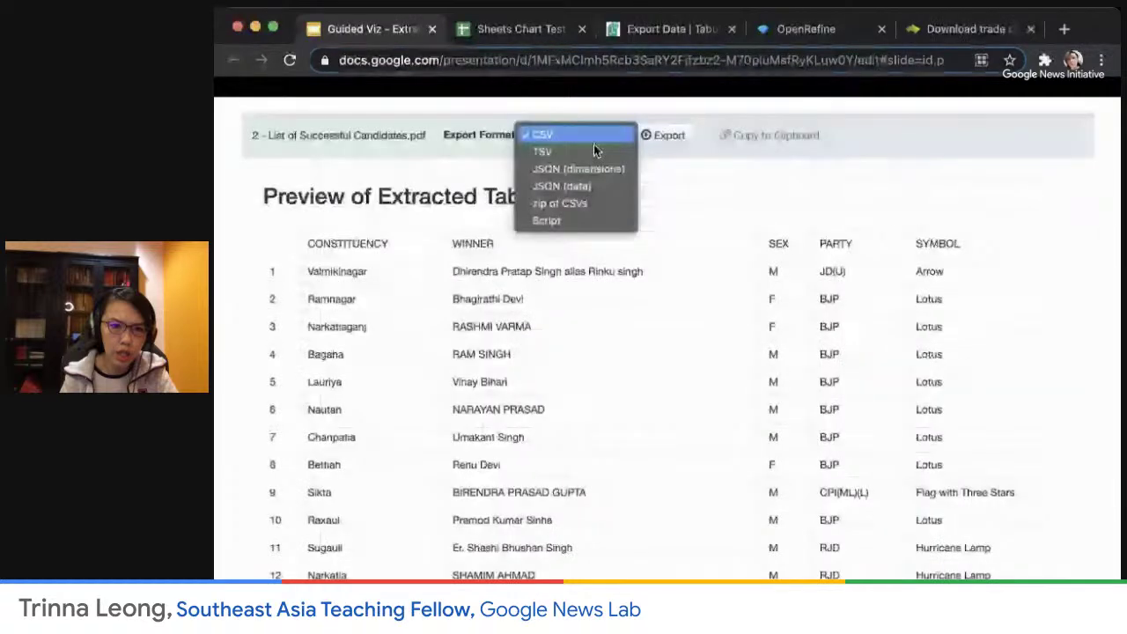
key(Right)
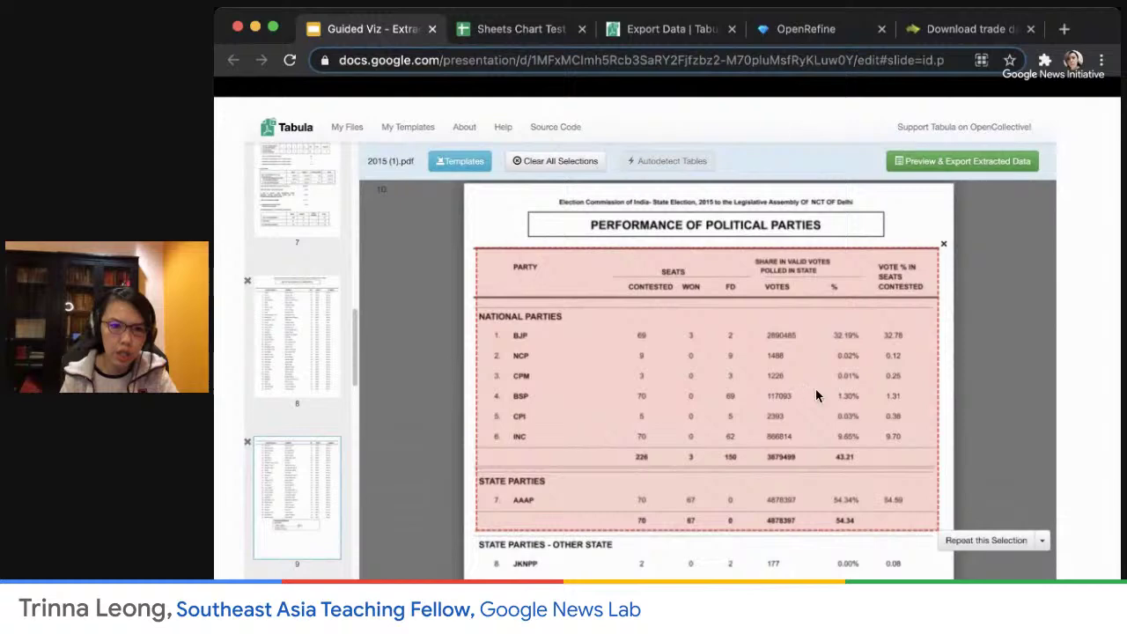
key(Left)
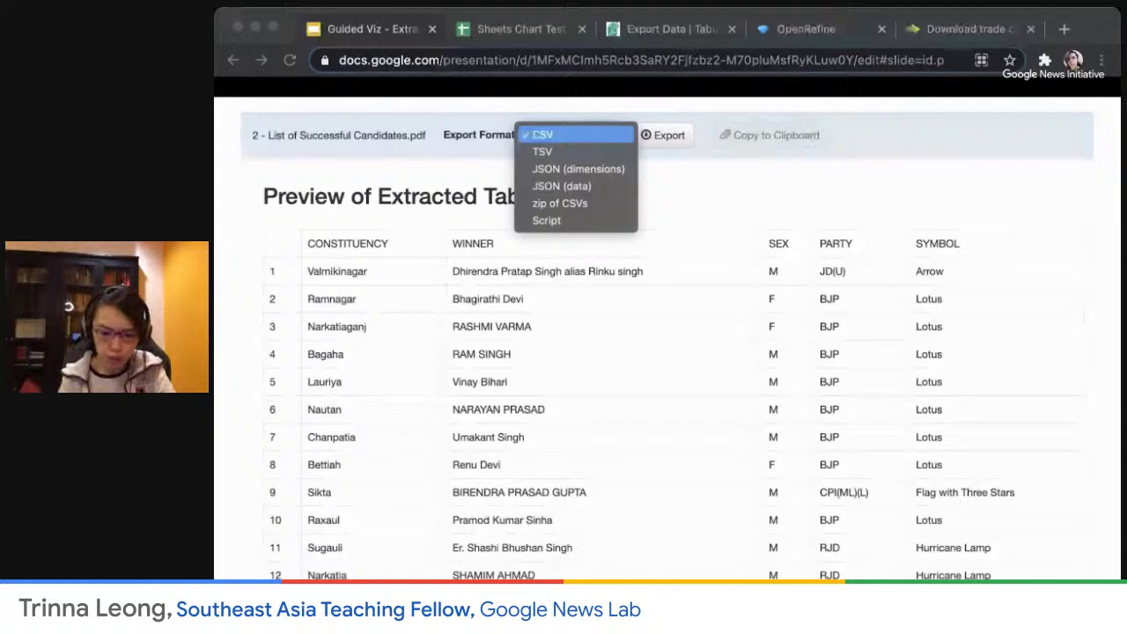
click(1010, 258)
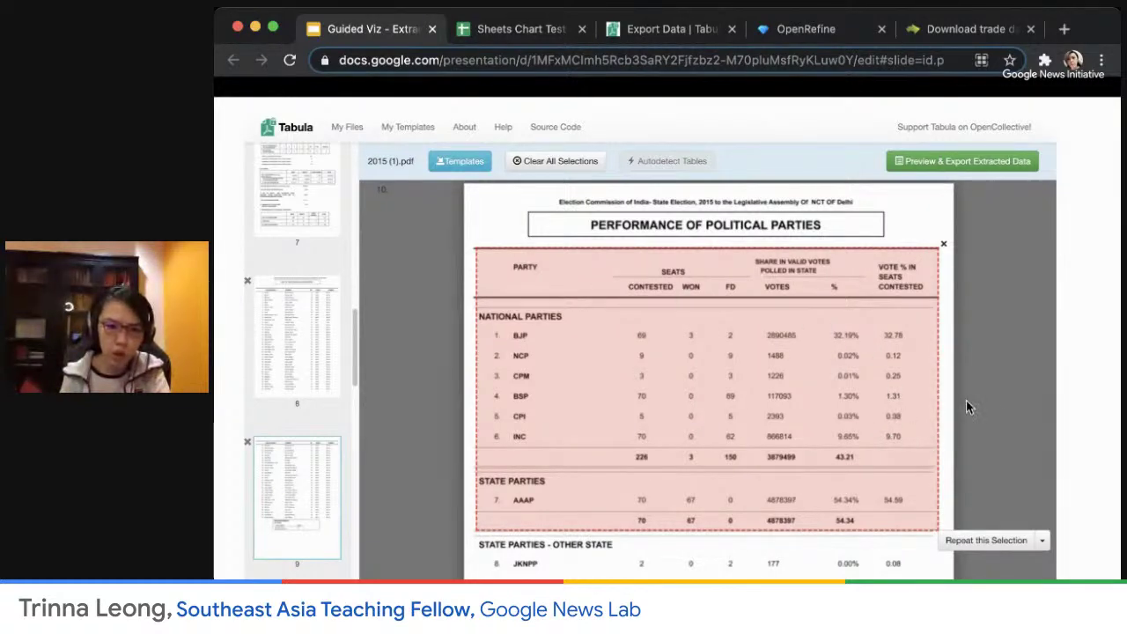
- Compare the slide of the selected Performance of Political Parties table with the slide of its extracted preview
key(Right)
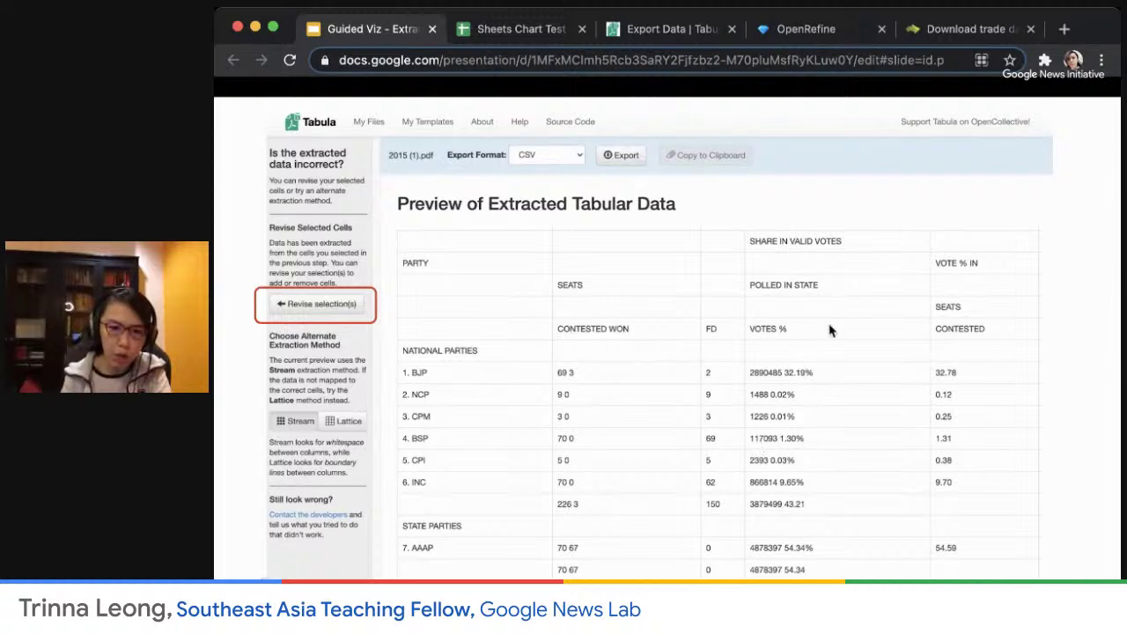
key(Left)
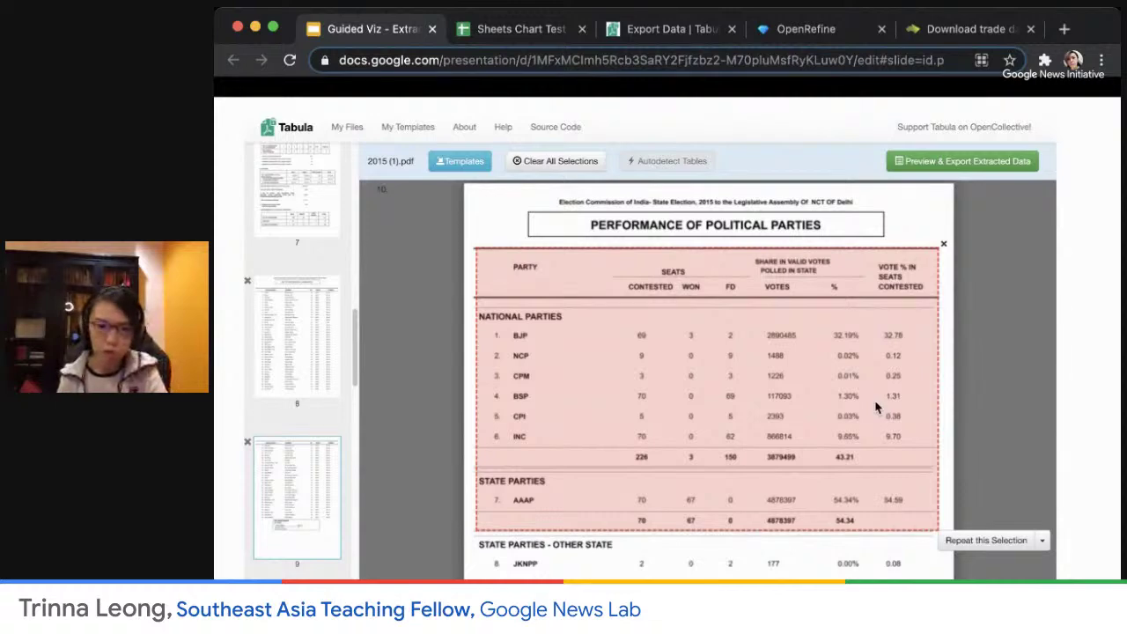
key(Right)
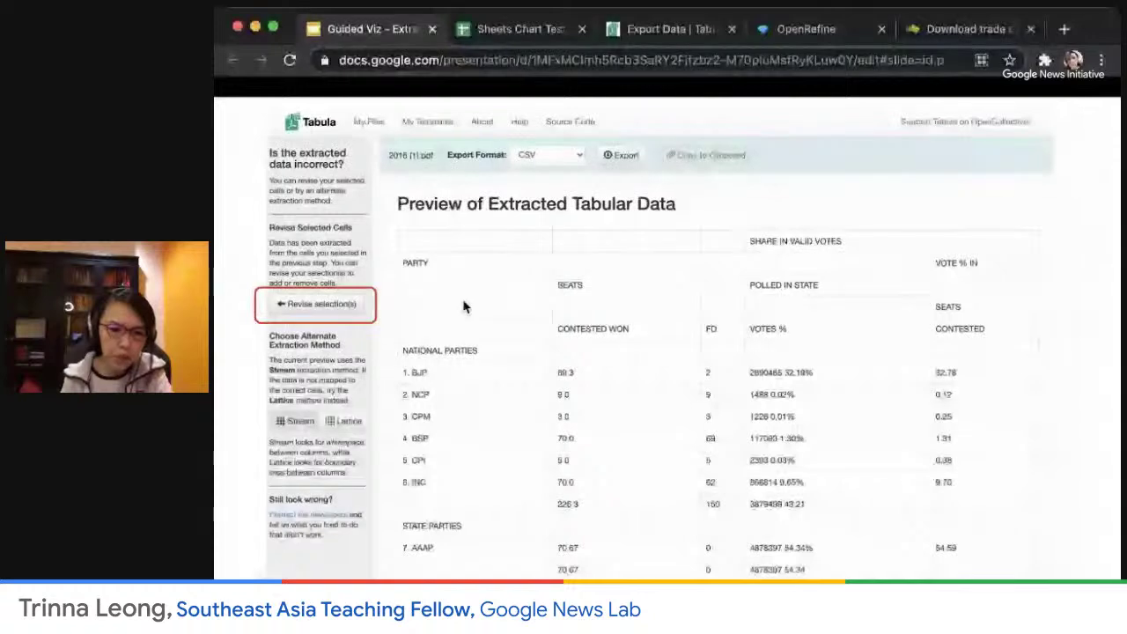
key(Right)
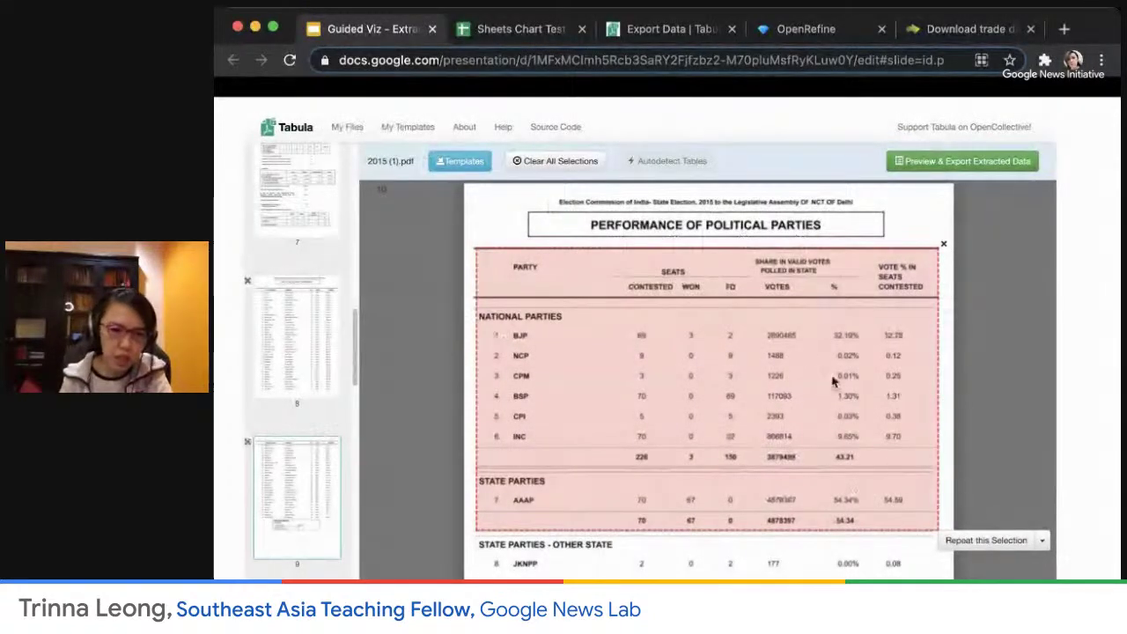
key(Left)
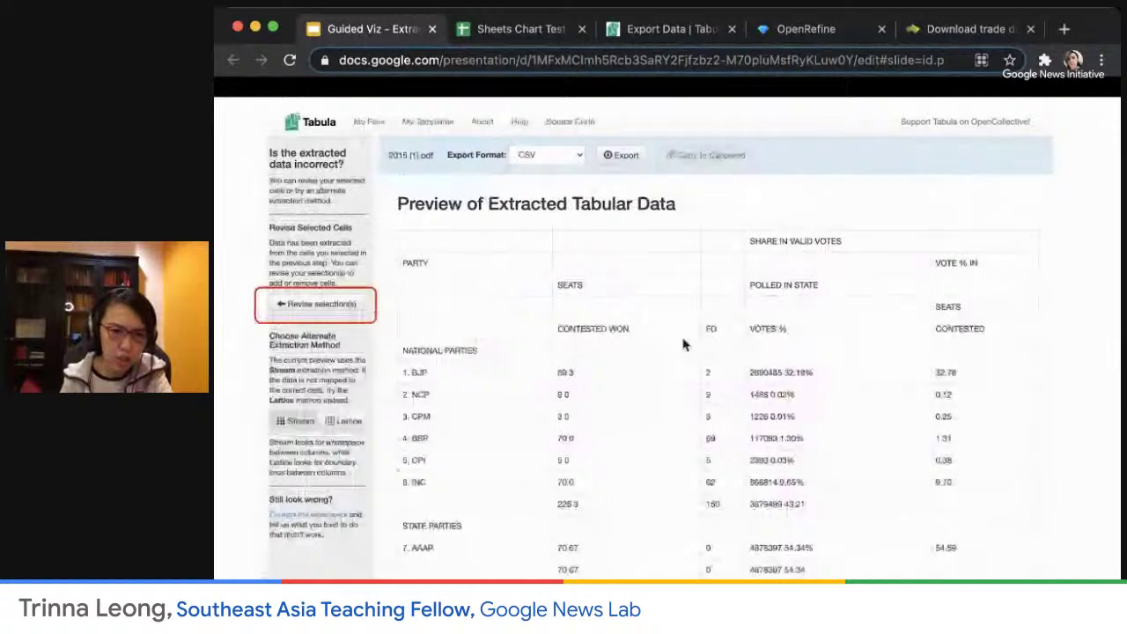
key(Right)
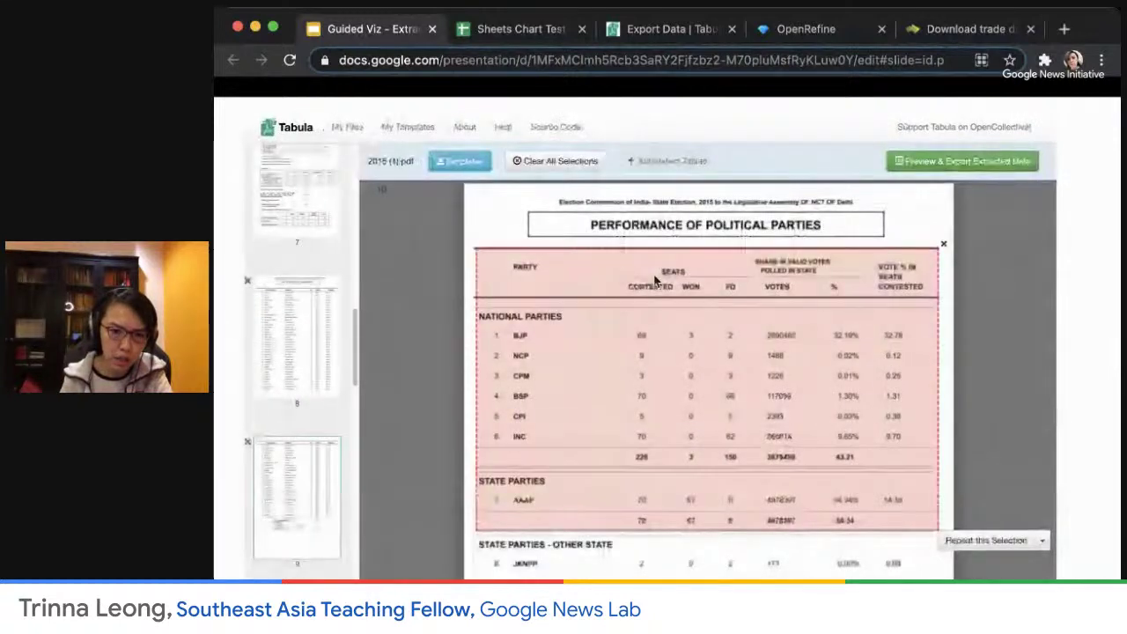
key(Right)
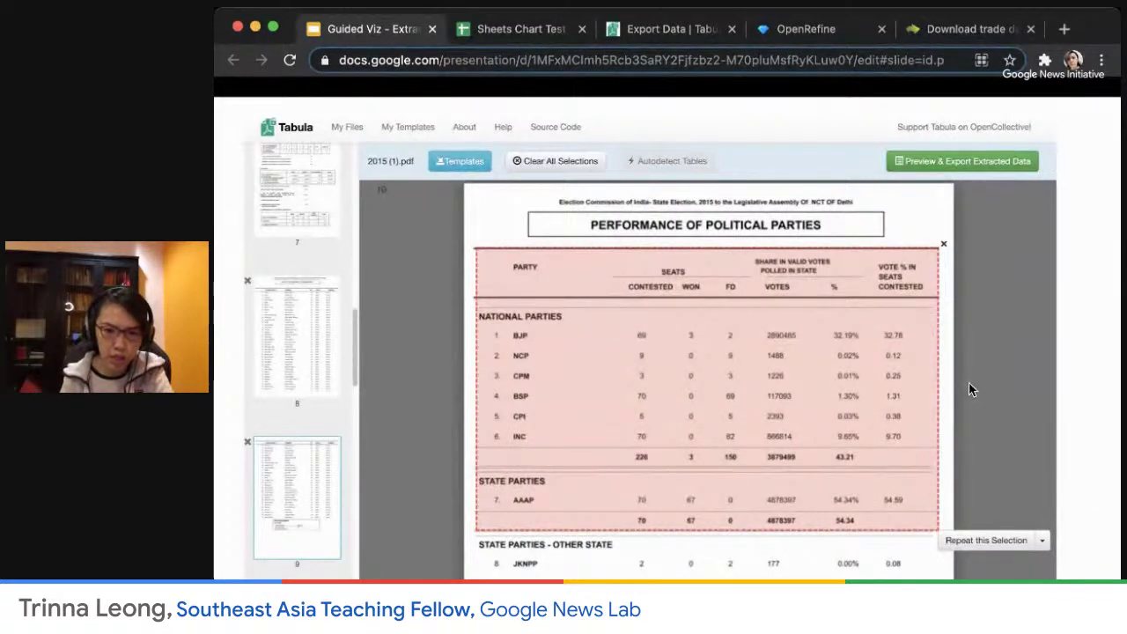
key(Right)
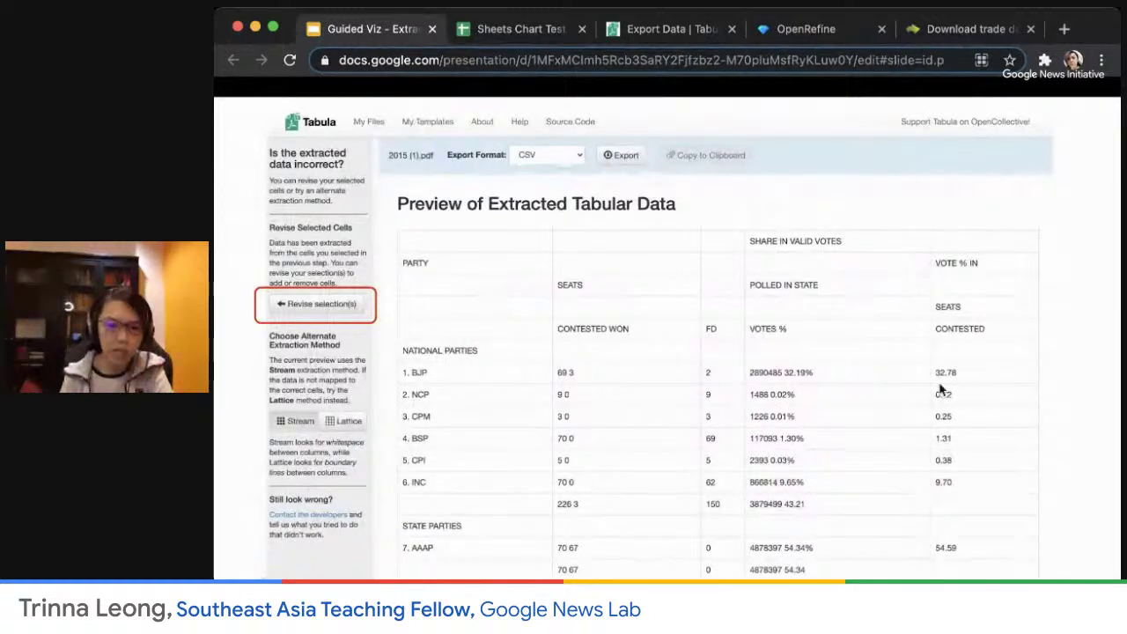
key(Right)
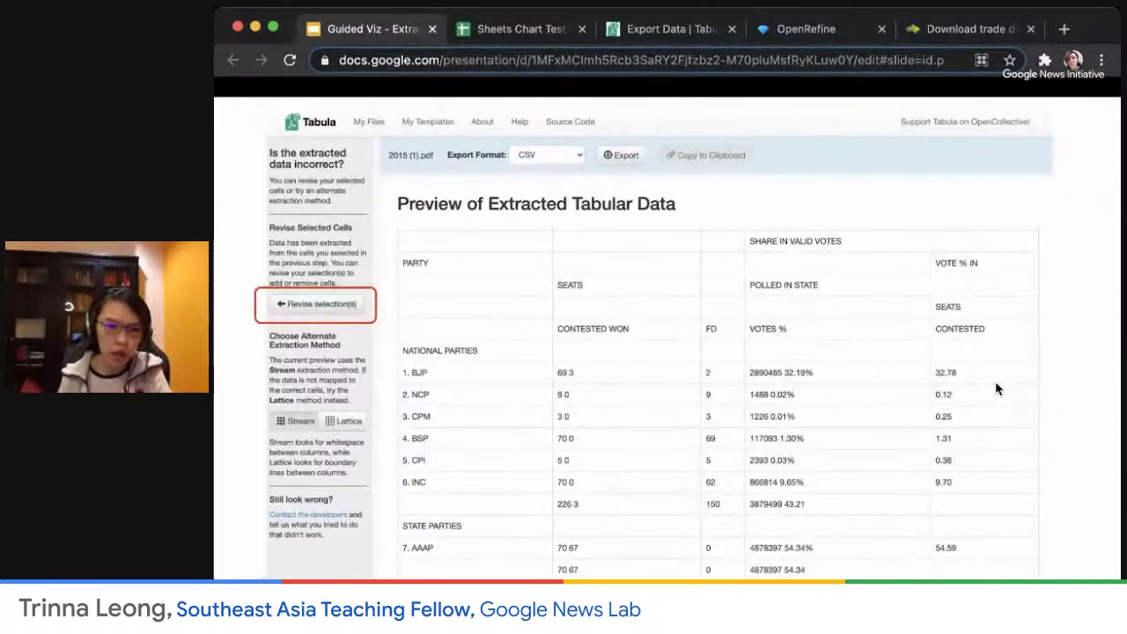
- Go through the slides on cleaning the table in Sheets, turning pictures into Excel tables and downloading OpenRefine
key(Right)
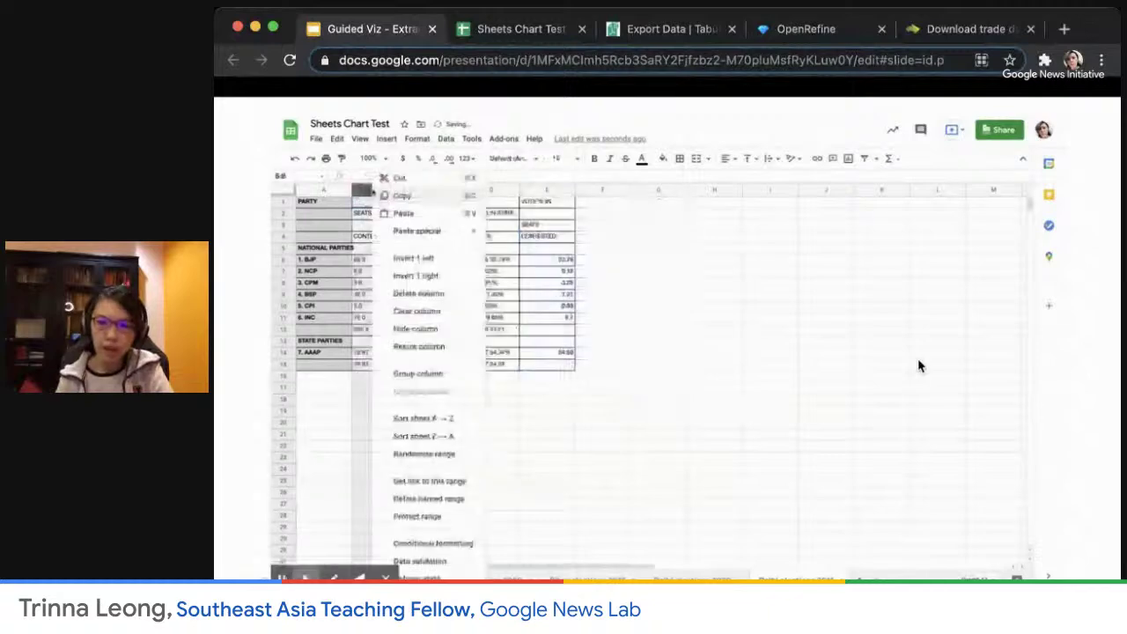
key(Right)
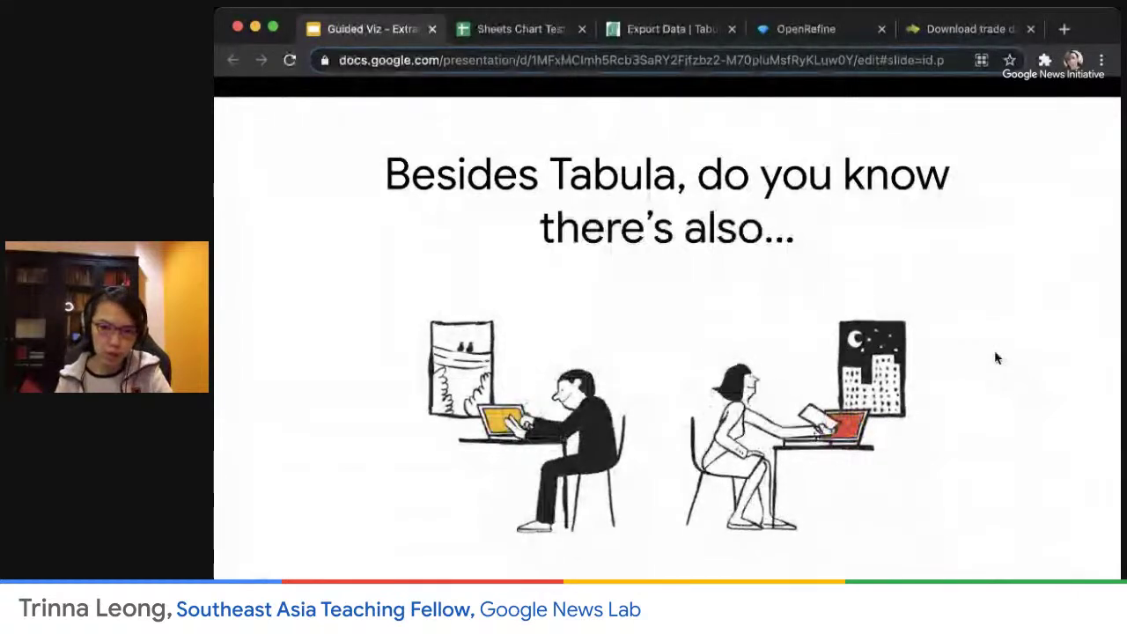
key(Right)
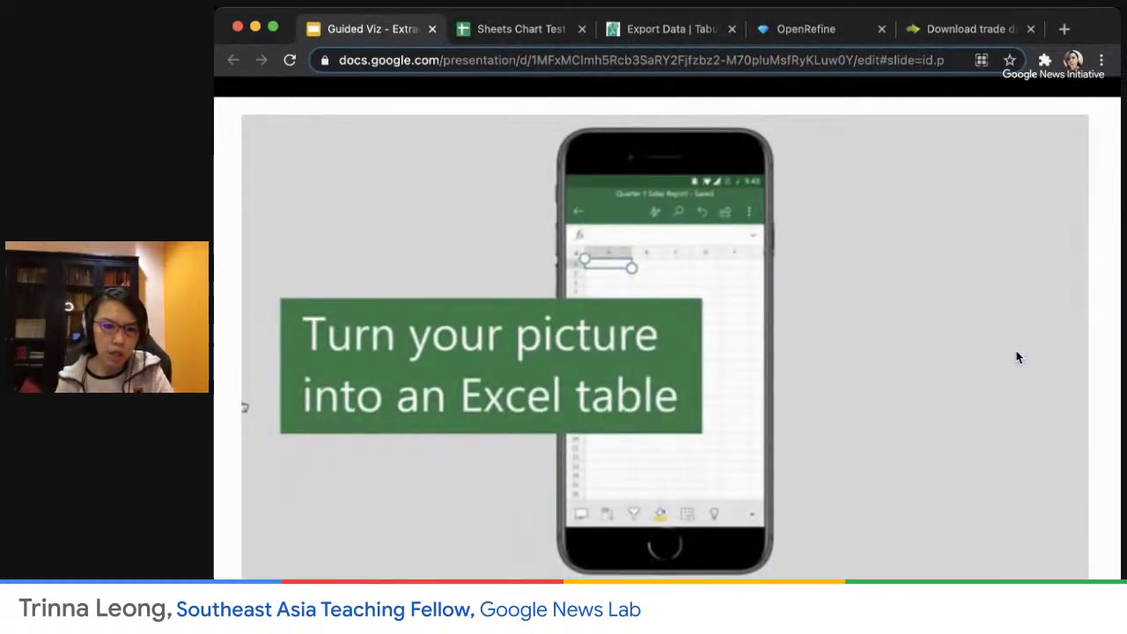
key(Right)
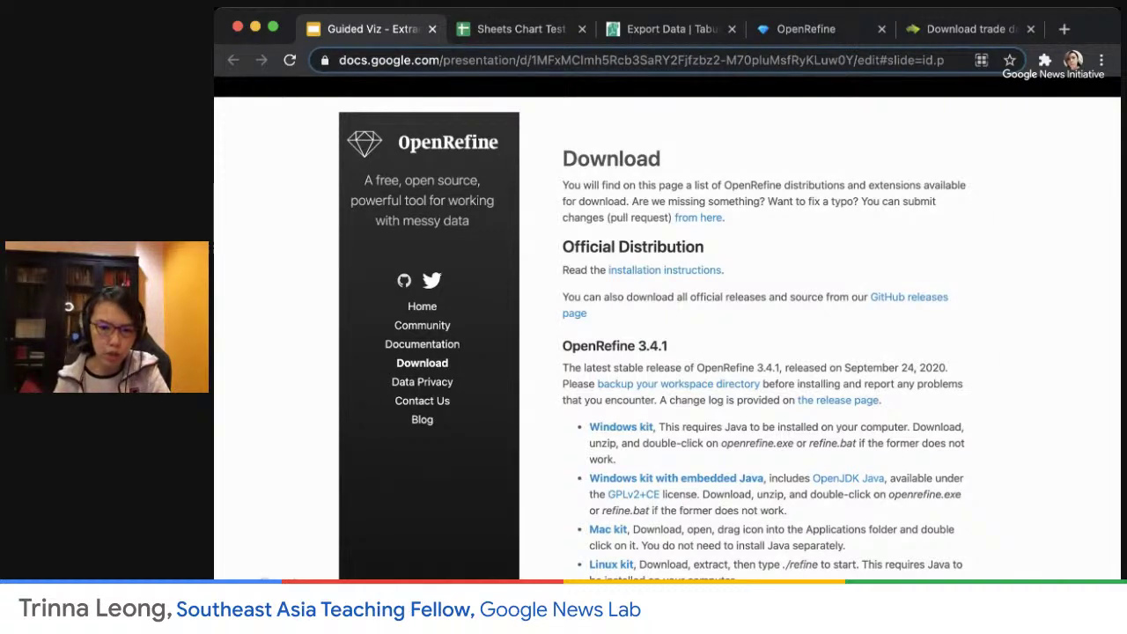
- Switch to the presentation window, advance past the OpenRefine download slide and play the embedded Google Refine 2.0 introduction video
key(super+Tab)
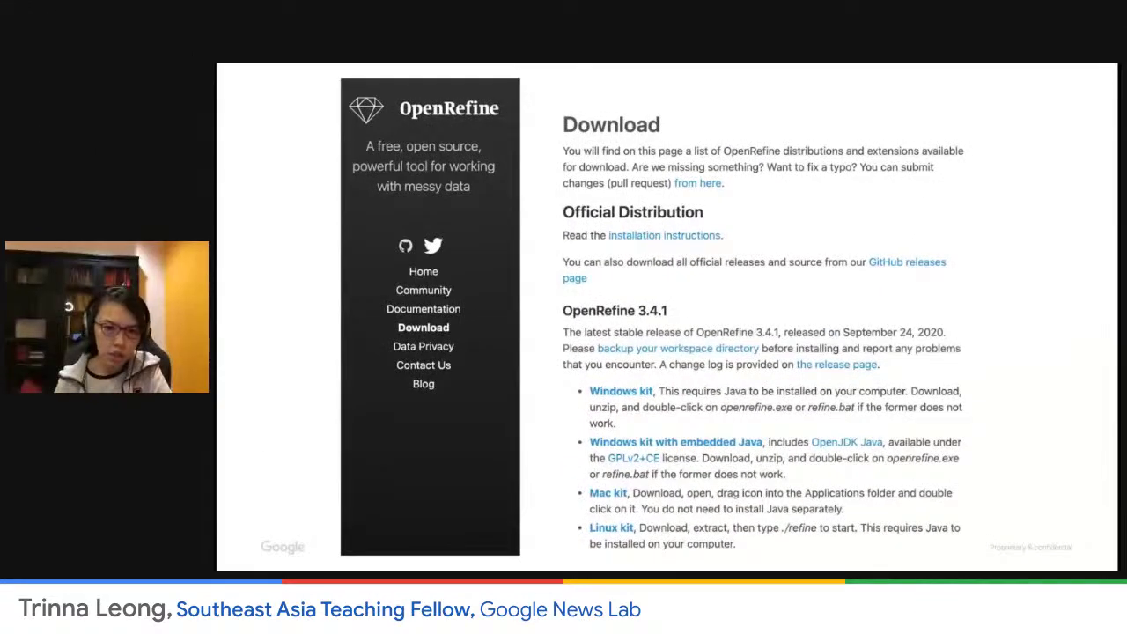
click(784, 296)
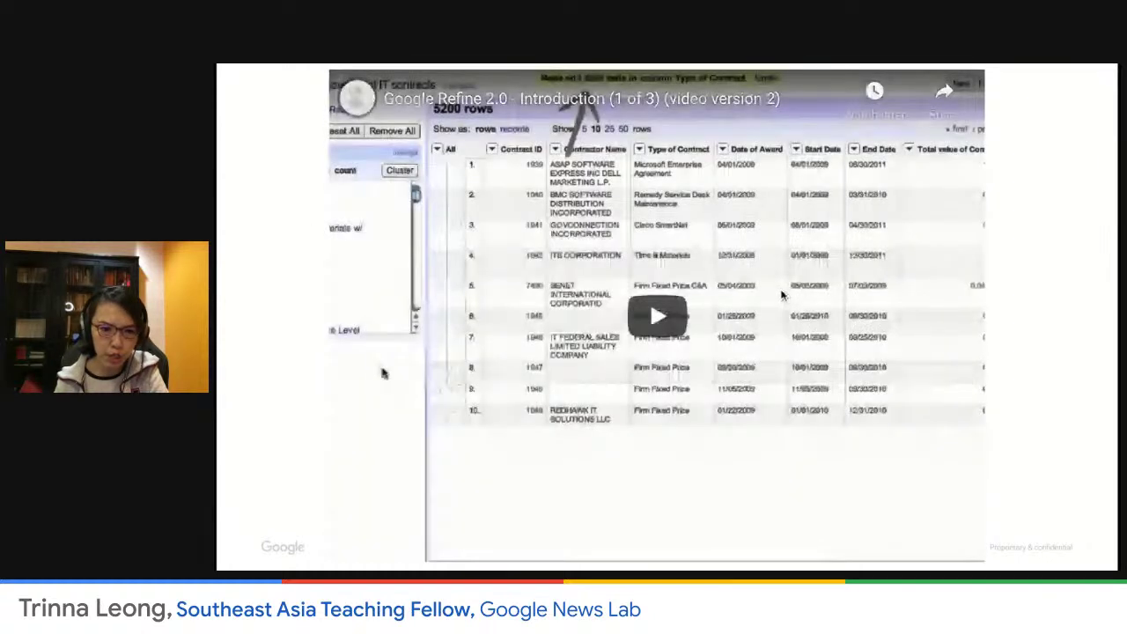
click(383, 372)
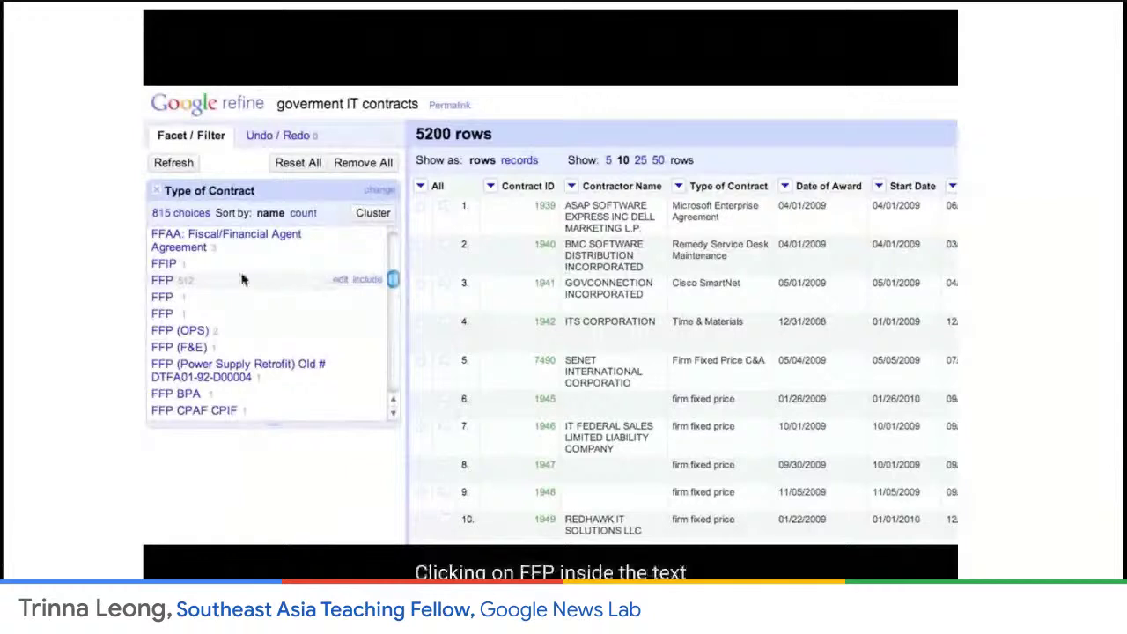
- Filter the rows to the largest FFP group in the Type of Contract facet and merge the first duplicate FFP choice into it
click(168, 281)
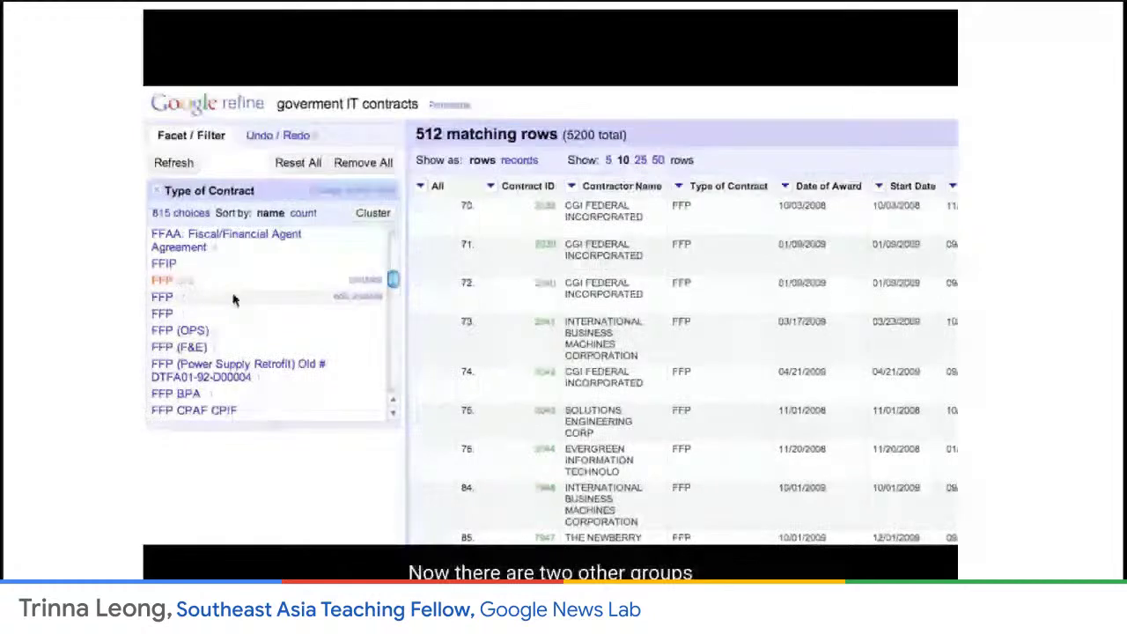
click(339, 301)
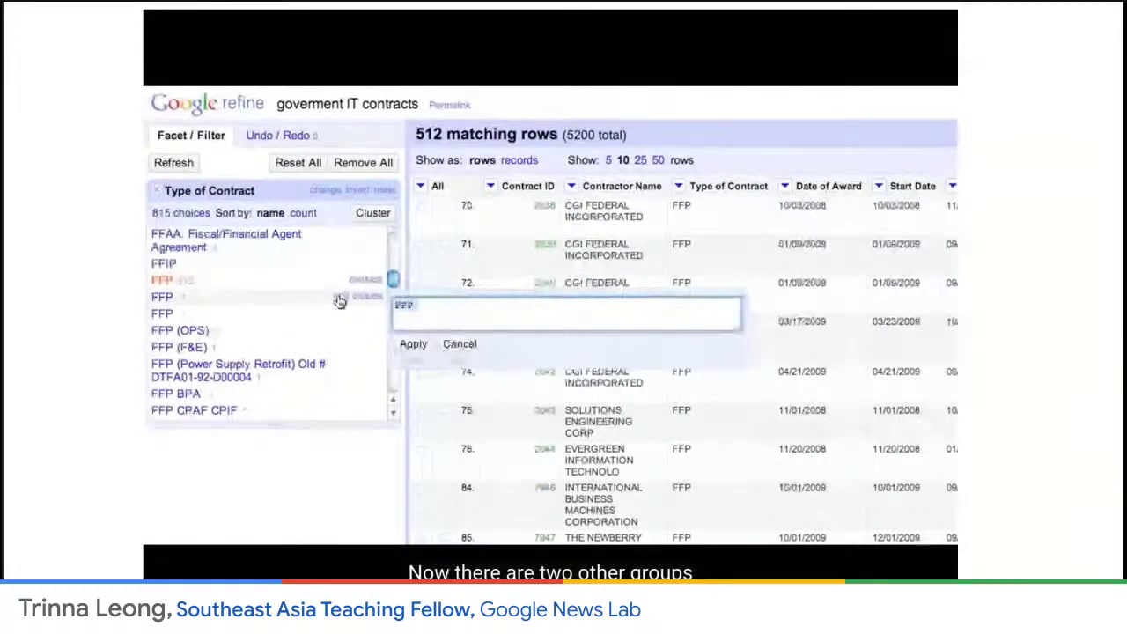
click(422, 321)
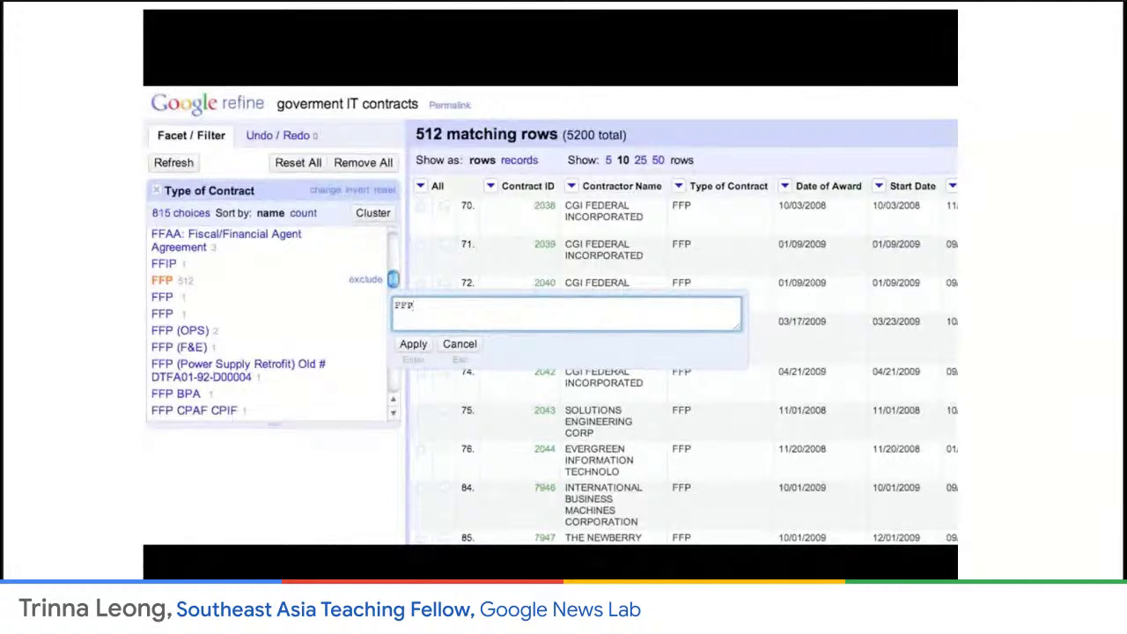
click(414, 344)
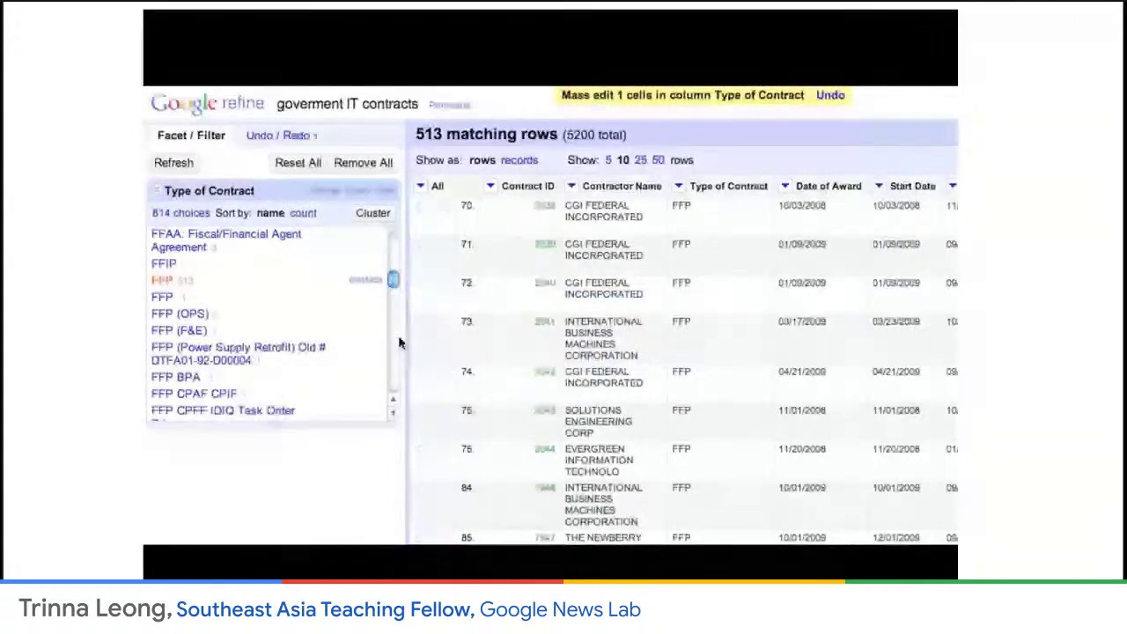
- Remove the extra trailing character from the remaining duplicate FFP choice so that it matches the main FFP group
click(337, 300)
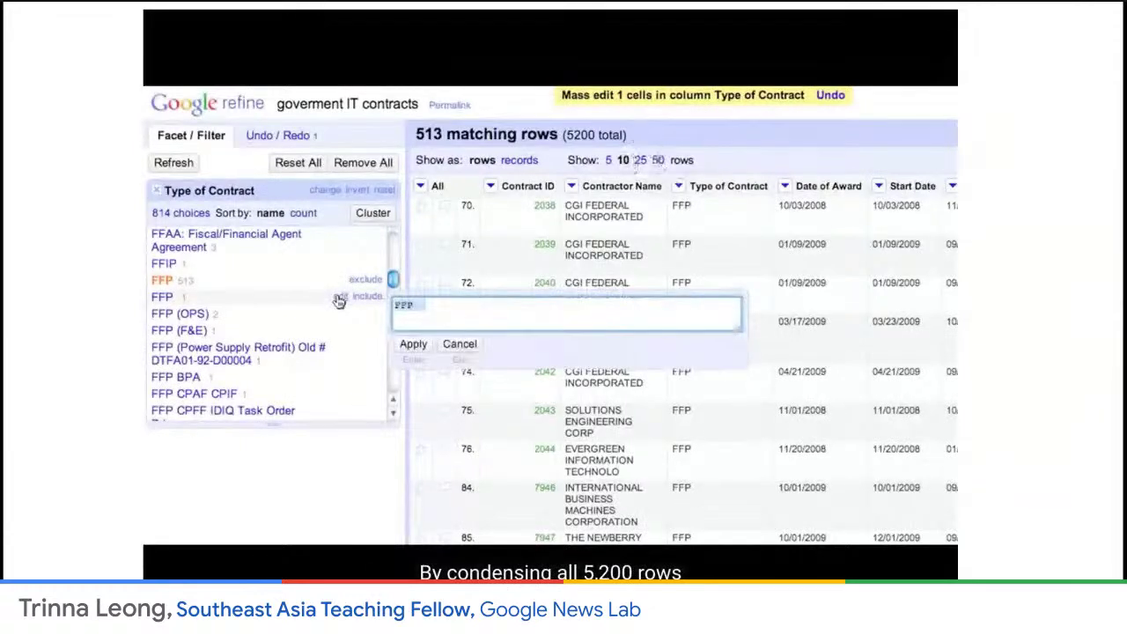
key(Right)
key(BackSpace)
key(Return)
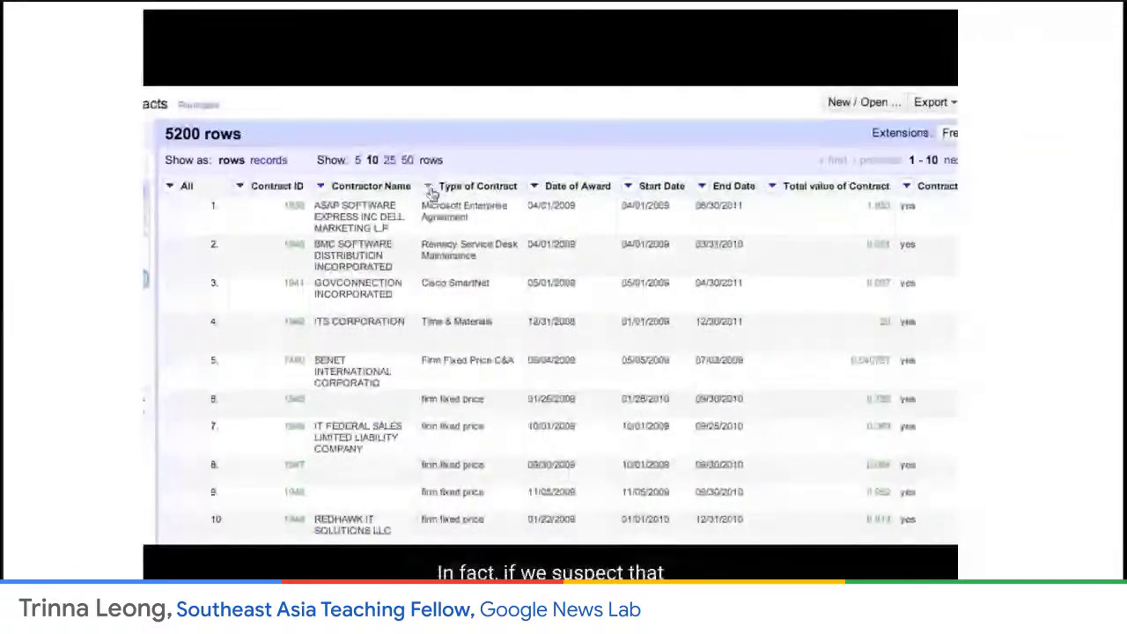
- Trim leading and trailing whitespace from all cells in the Type of Contract column
click(429, 186)
mouse_move(437, 209)
mouse_move(480, 261)
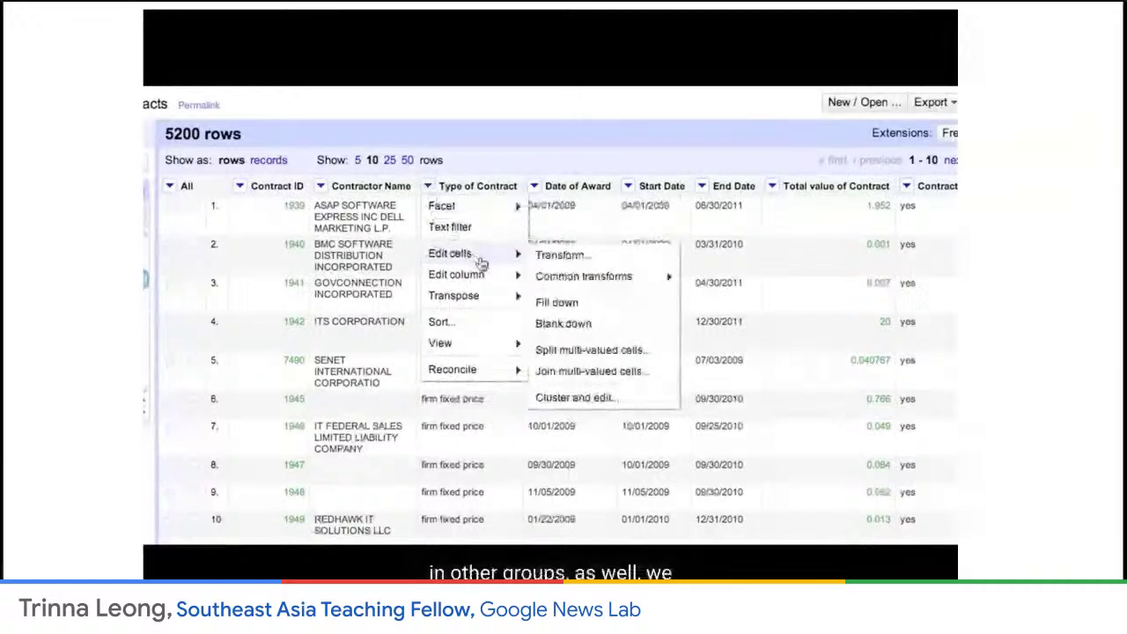
mouse_move(554, 285)
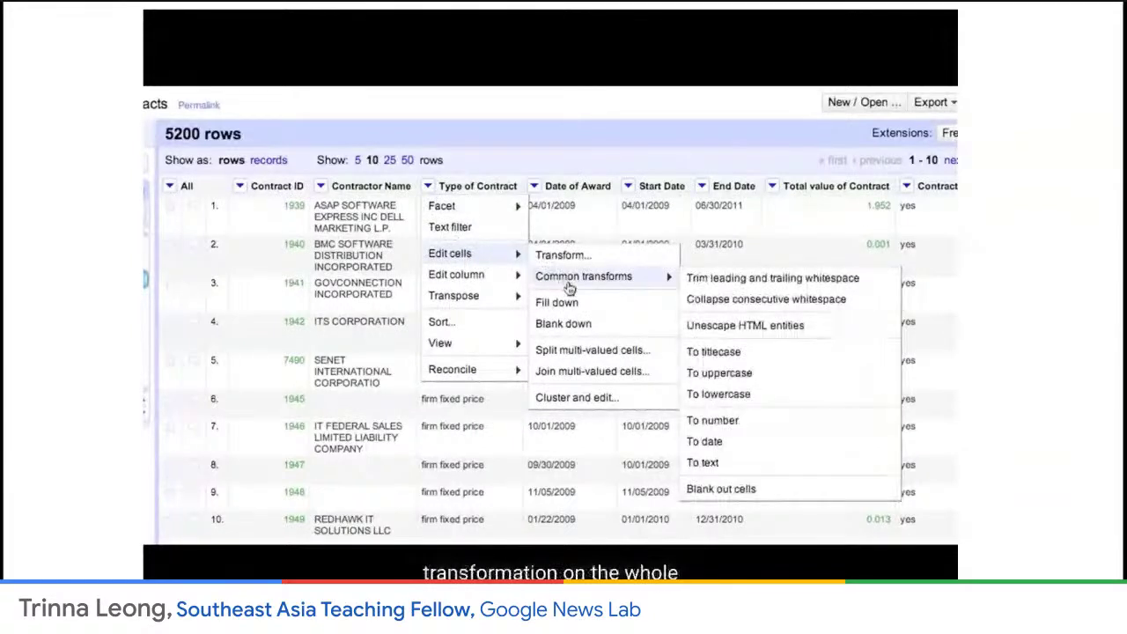
click(715, 280)
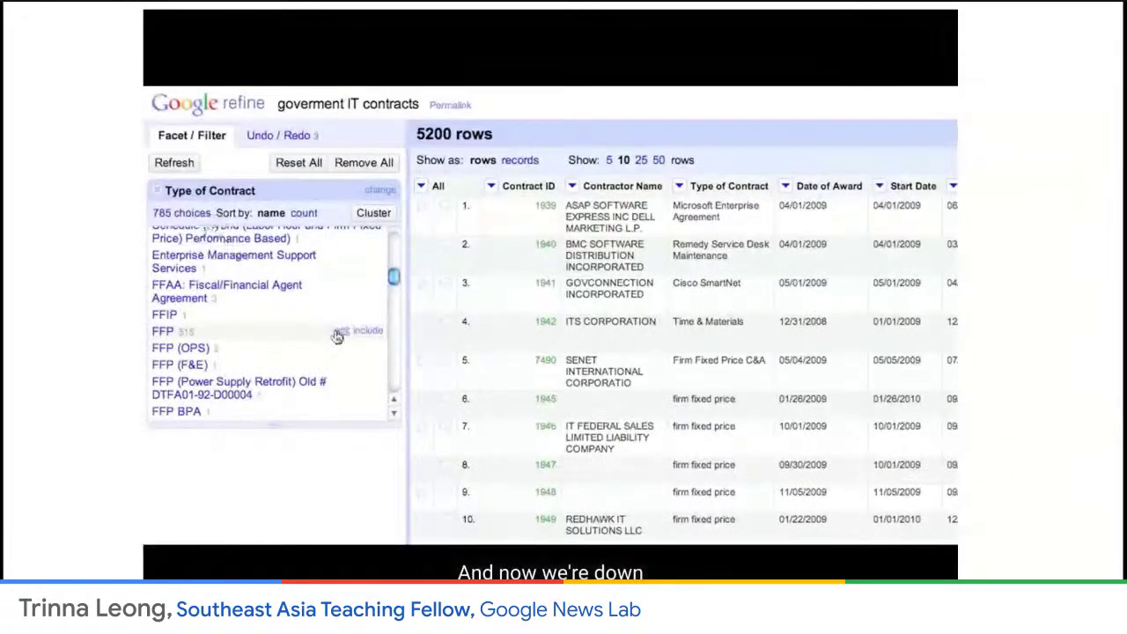
- Rename the FFP choice in the Type of Contract facet to Firm Fixed Price and apply the change
click(339, 332)
text(Firm Fixed Price)
click(413, 379)
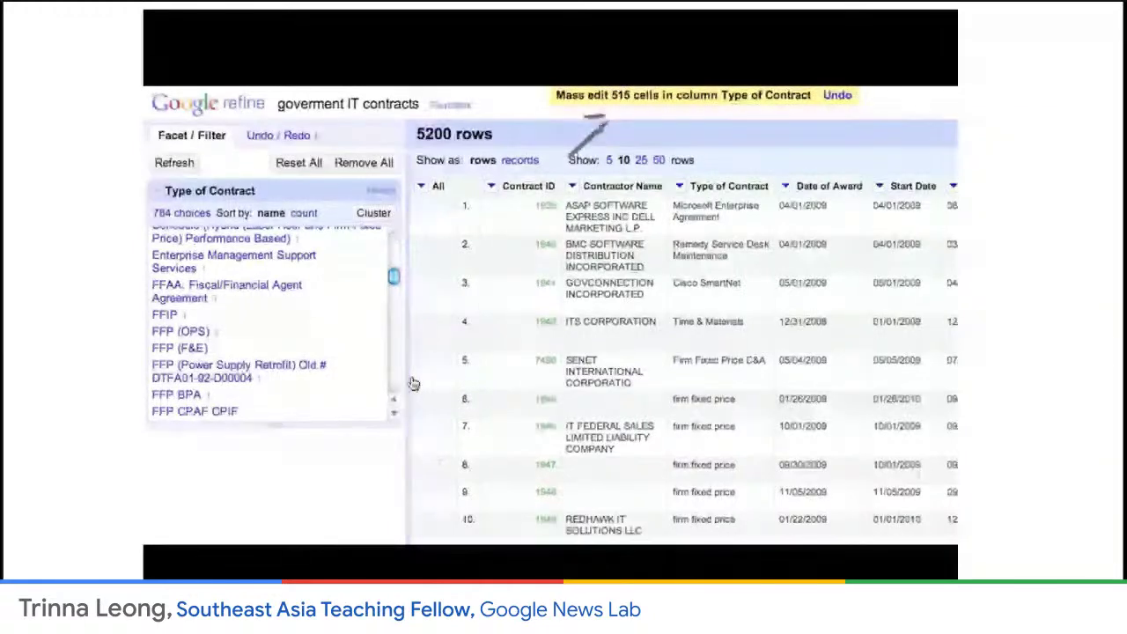
- Rename the T&M choice in the Type of Contract facet to Time & Materials and apply the change
drag(393, 277, 394, 328)
click(342, 308)
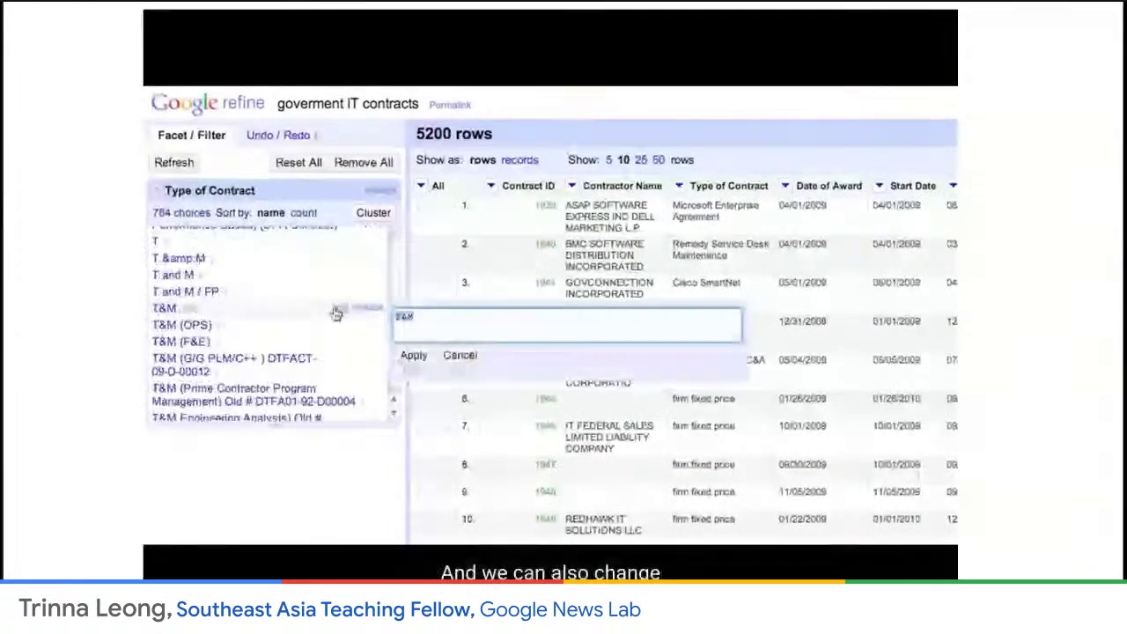
text(T&)
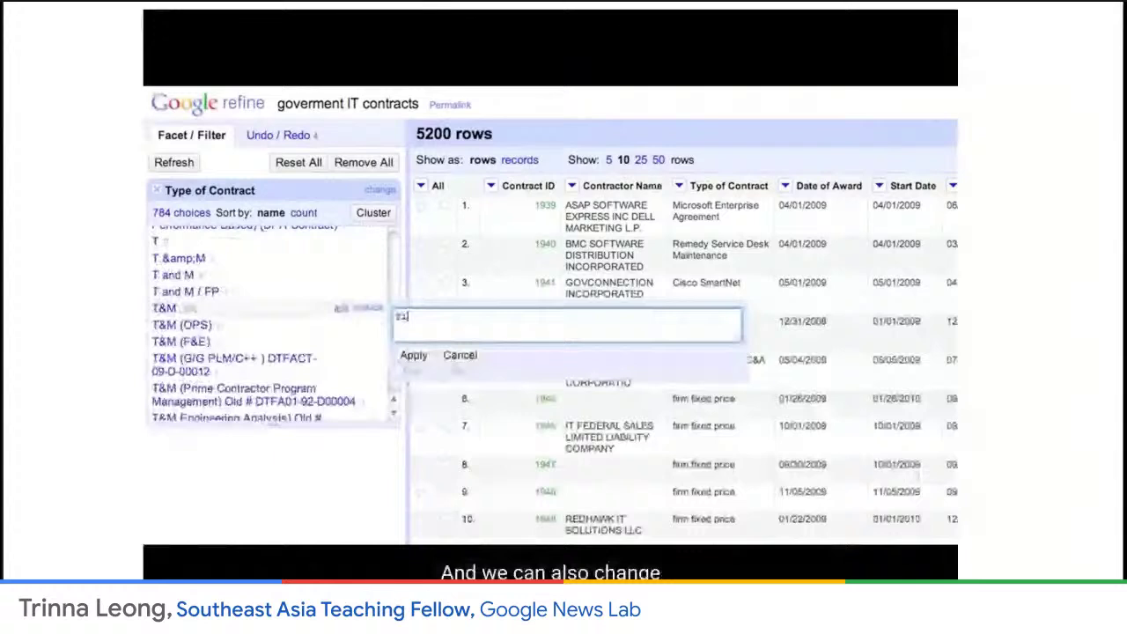
text(me & Materials)
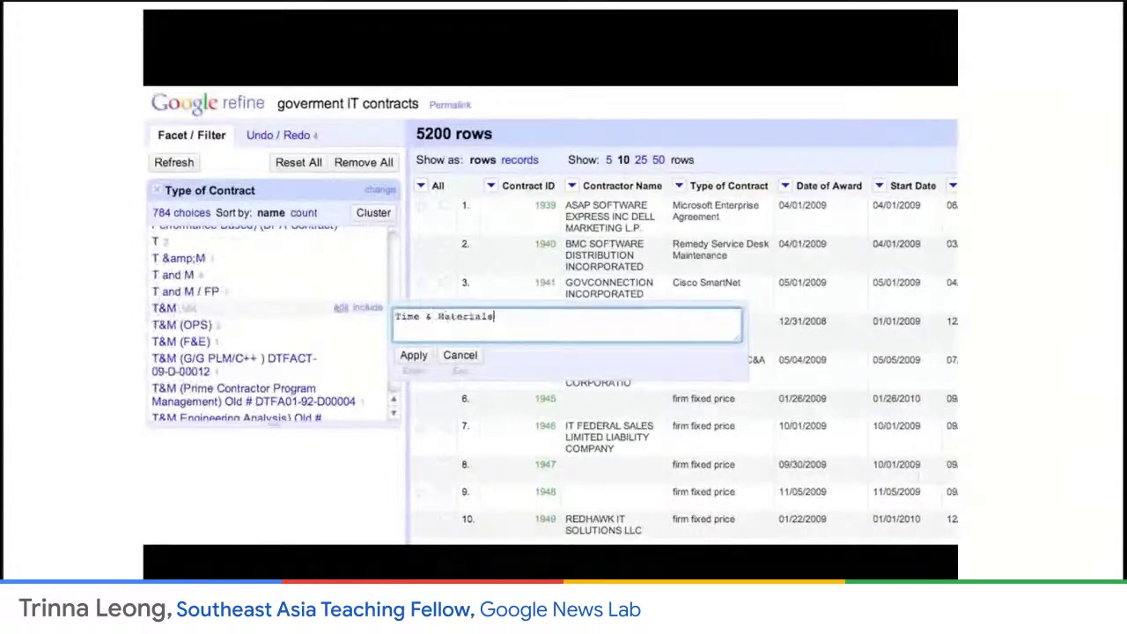
key(Return)
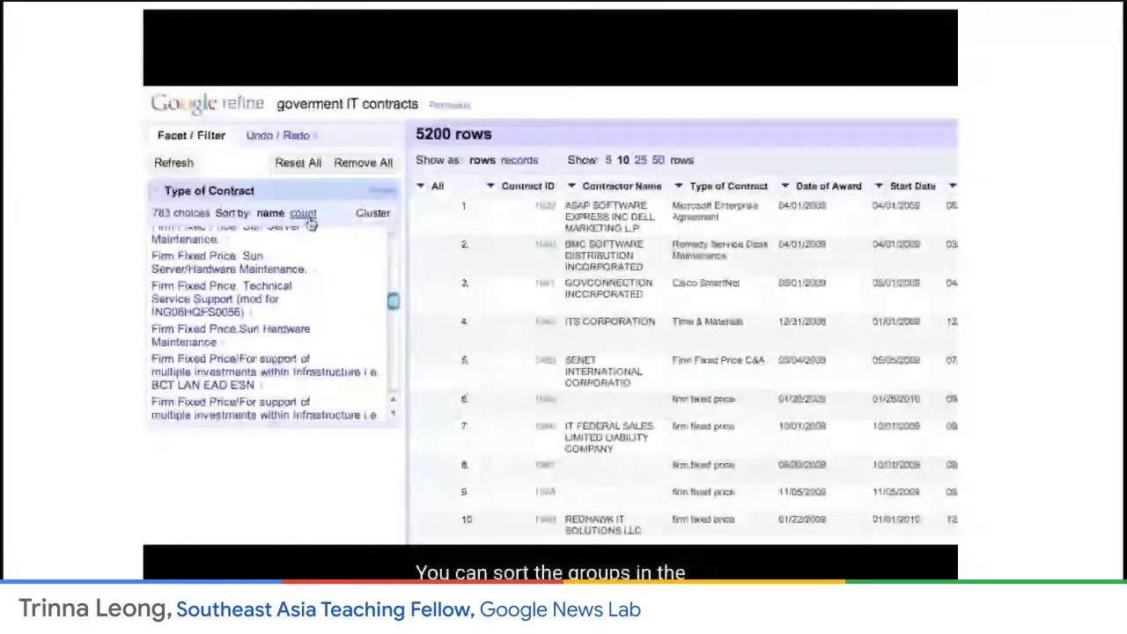
- Sort the Type of Contract choices by count and cluster them using key collision with the ngram-fingerprint keying function
click(303, 214)
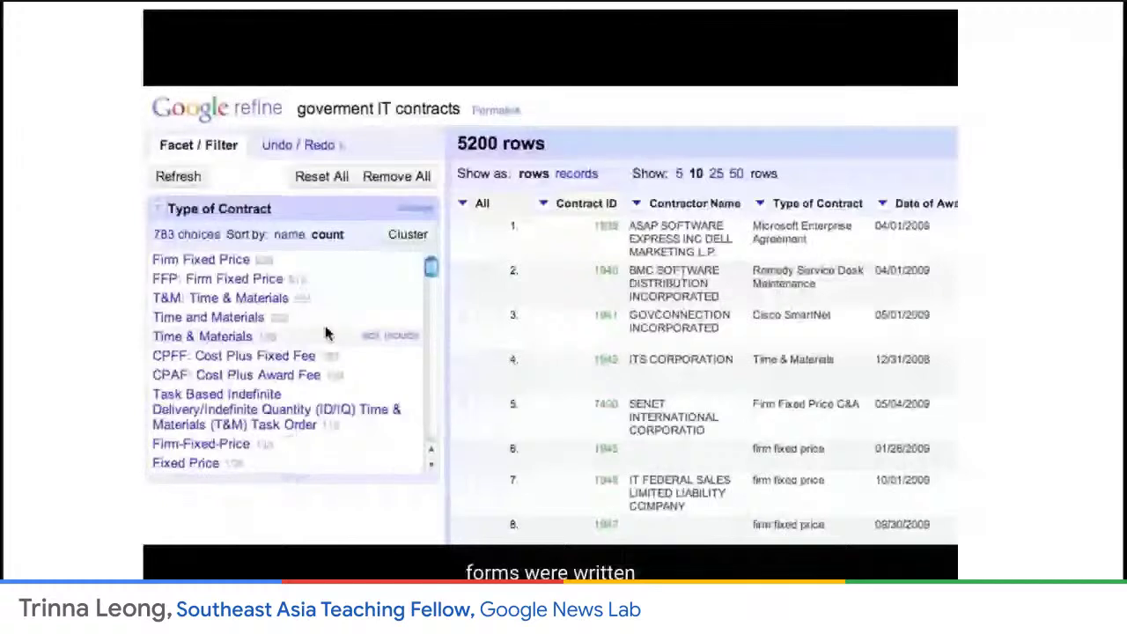
scroll(326, 333, down, 10)
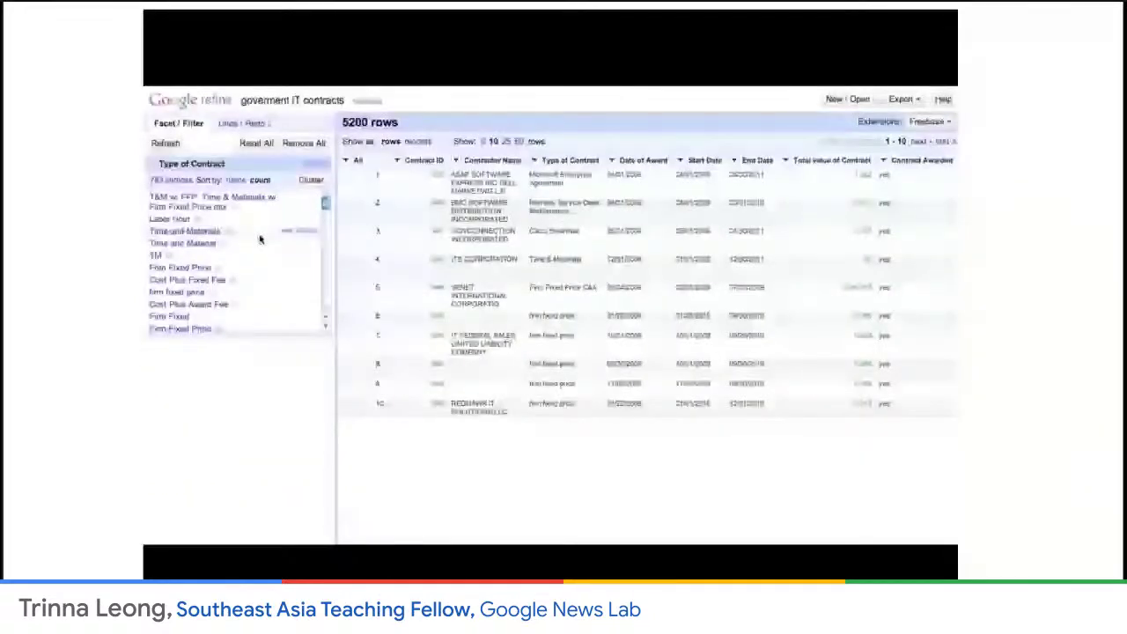
click(309, 180)
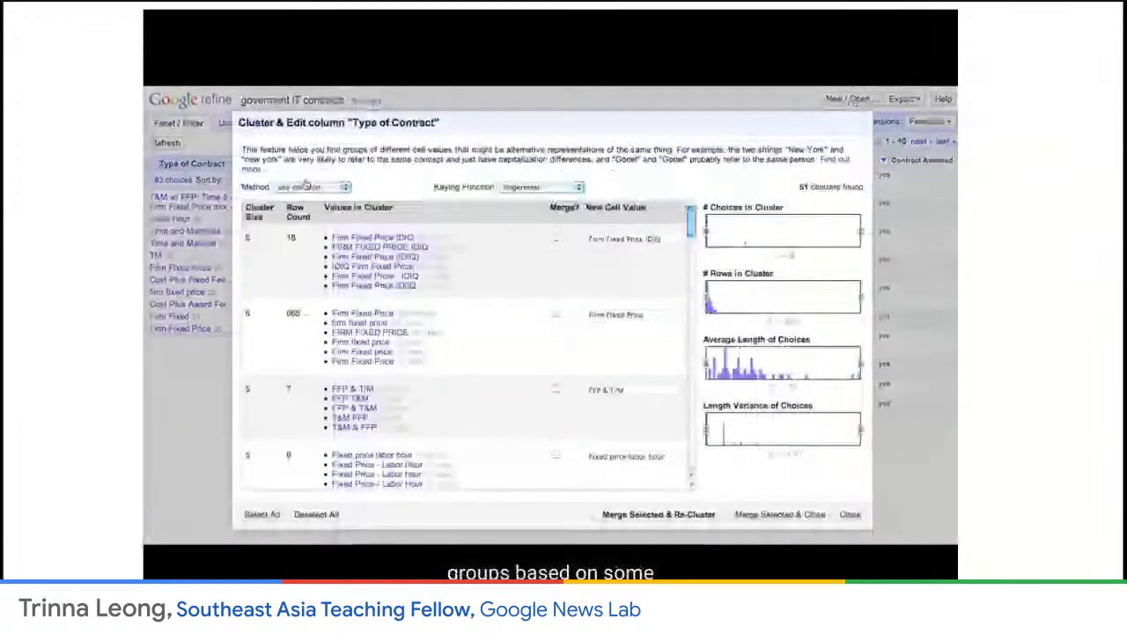
click(513, 187)
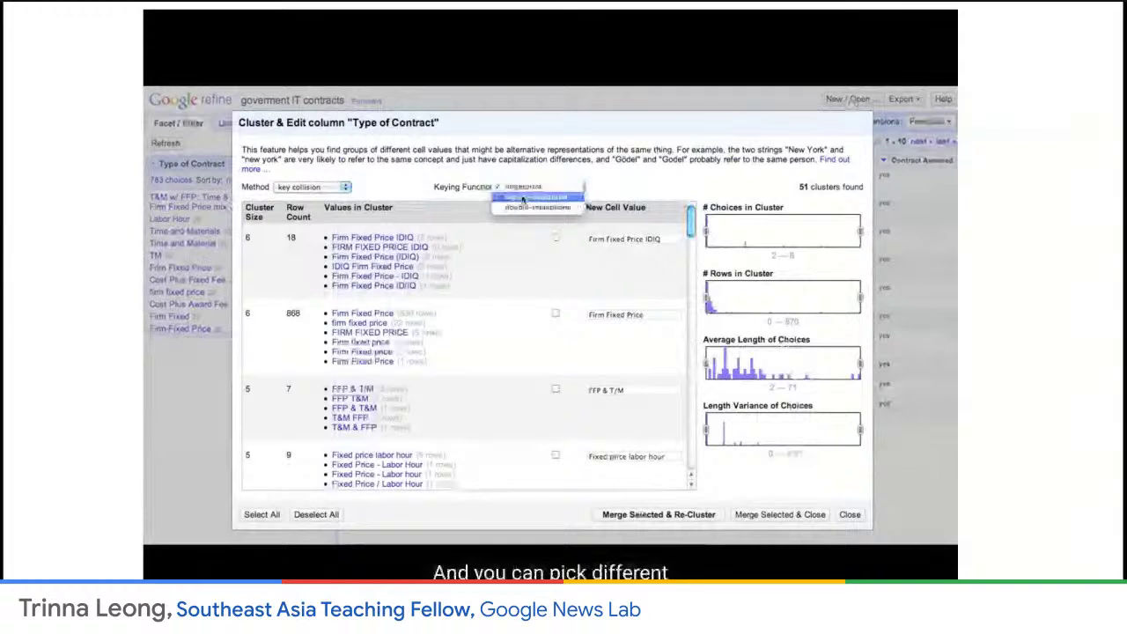
click(522, 199)
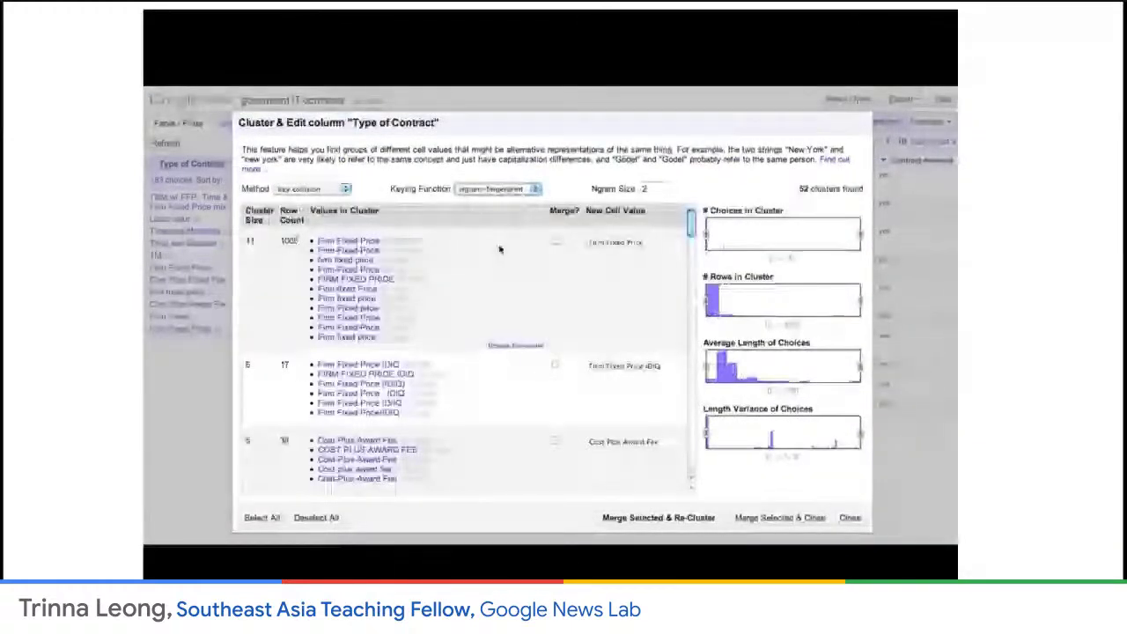
- Mark the Firm Fixed Price cluster and all other Type of Contract clusters for merging, and merge them into their new cell values
click(555, 241)
triple_click(580, 242)
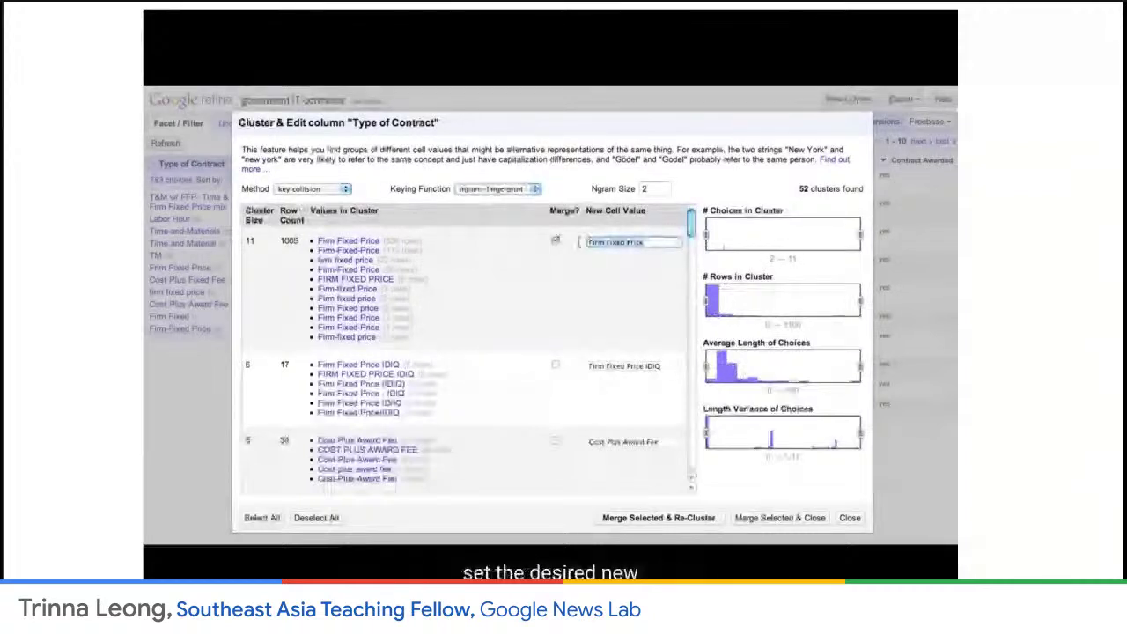
scroll(579, 244, down, 5)
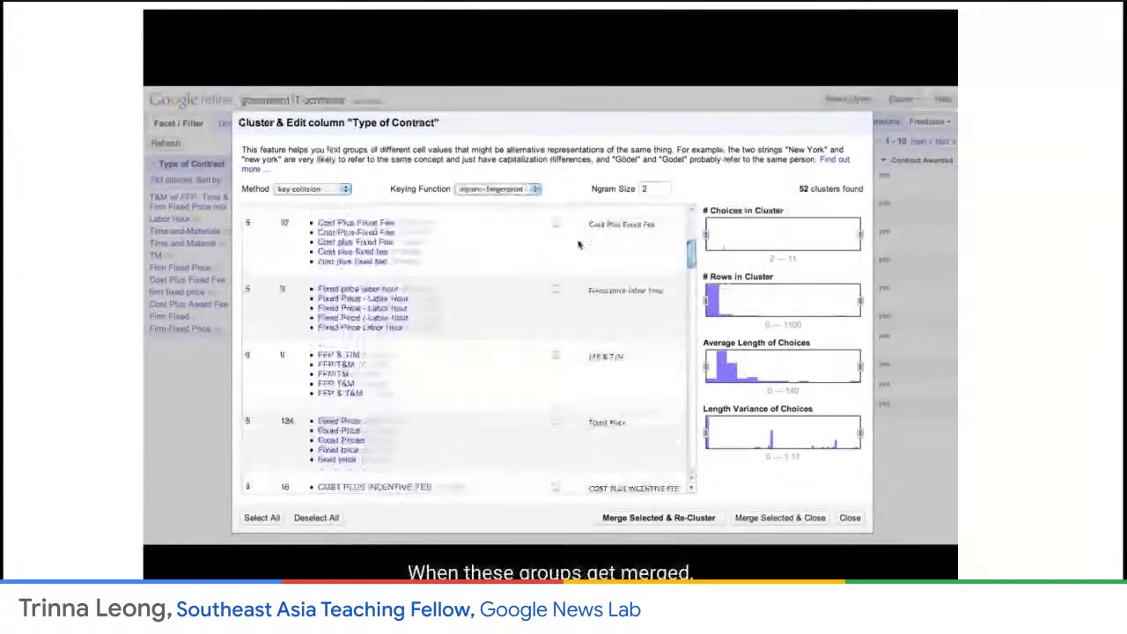
scroll(579, 244, down, 3)
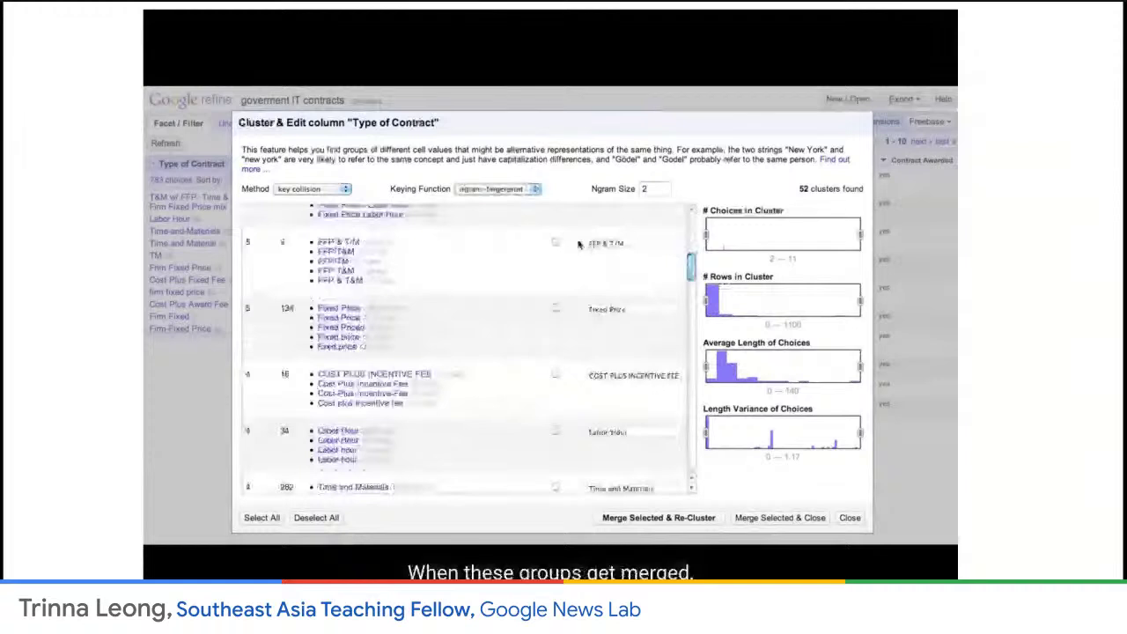
scroll(579, 244, down, 2)
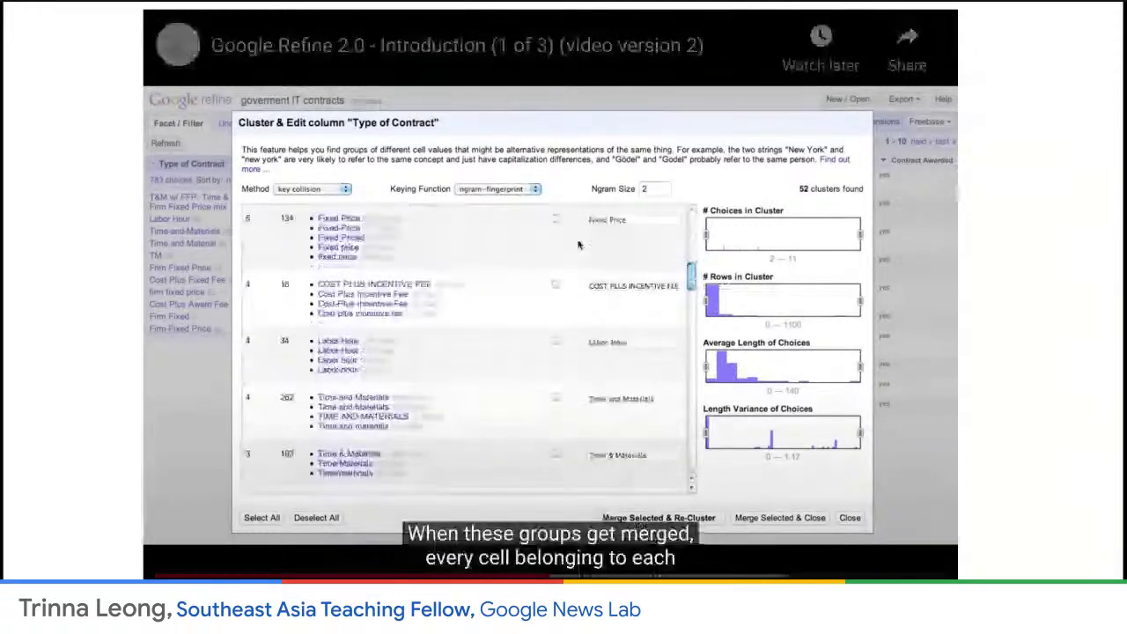
scroll(578, 243, down, 3)
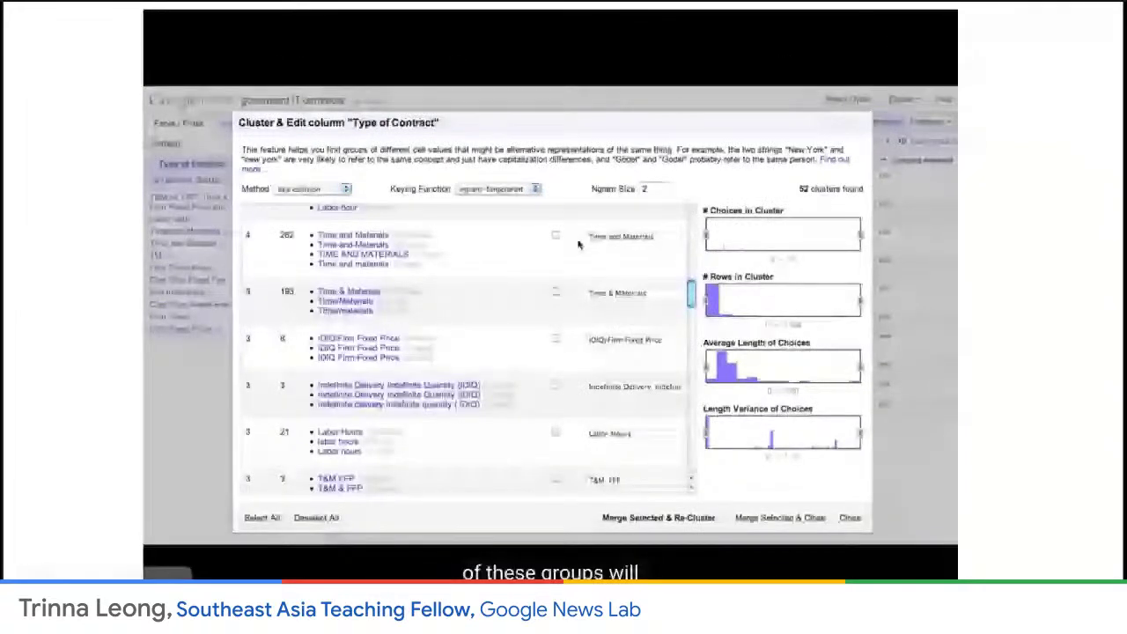
scroll(579, 244, down, 3)
click(263, 518)
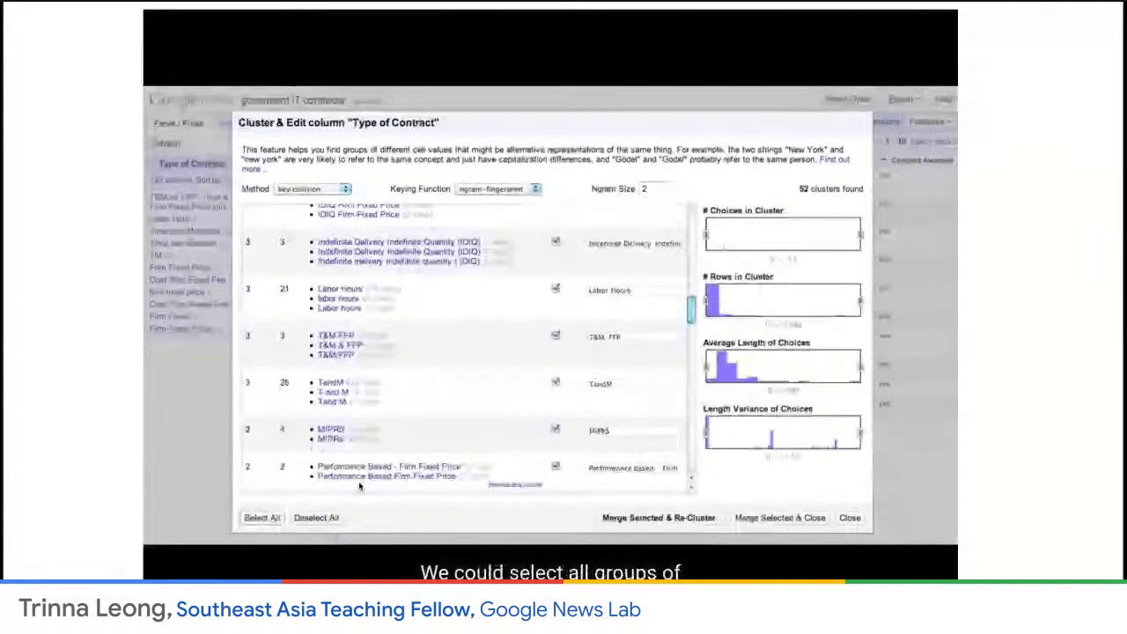
click(744, 518)
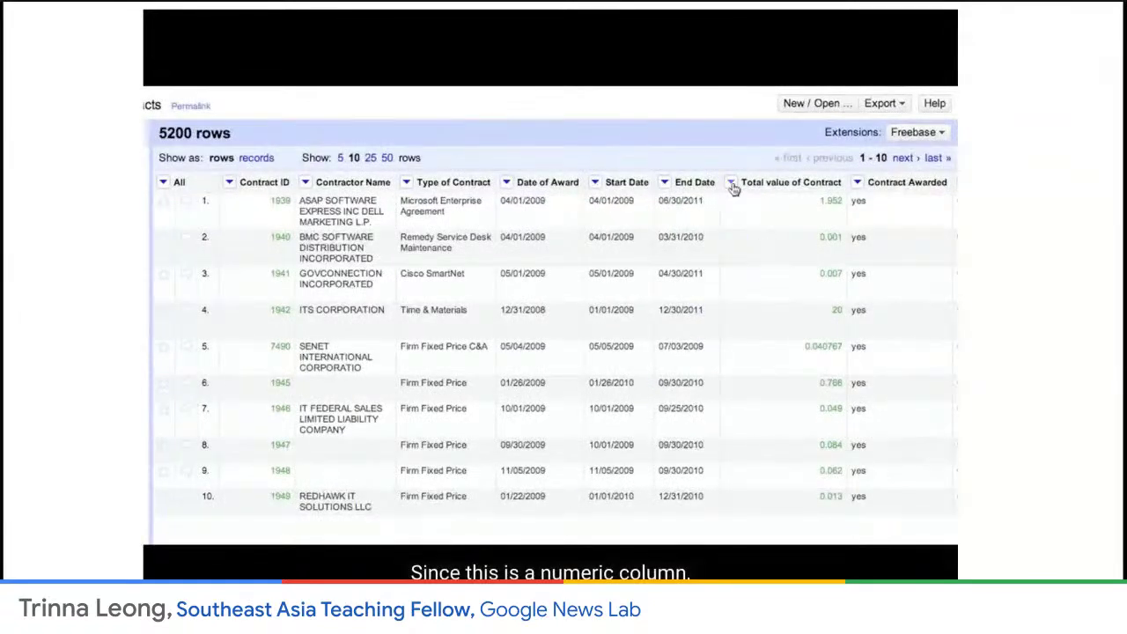
- Add a numeric facet on the Total value of Contract column
click(730, 182)
mouse_move(744, 201)
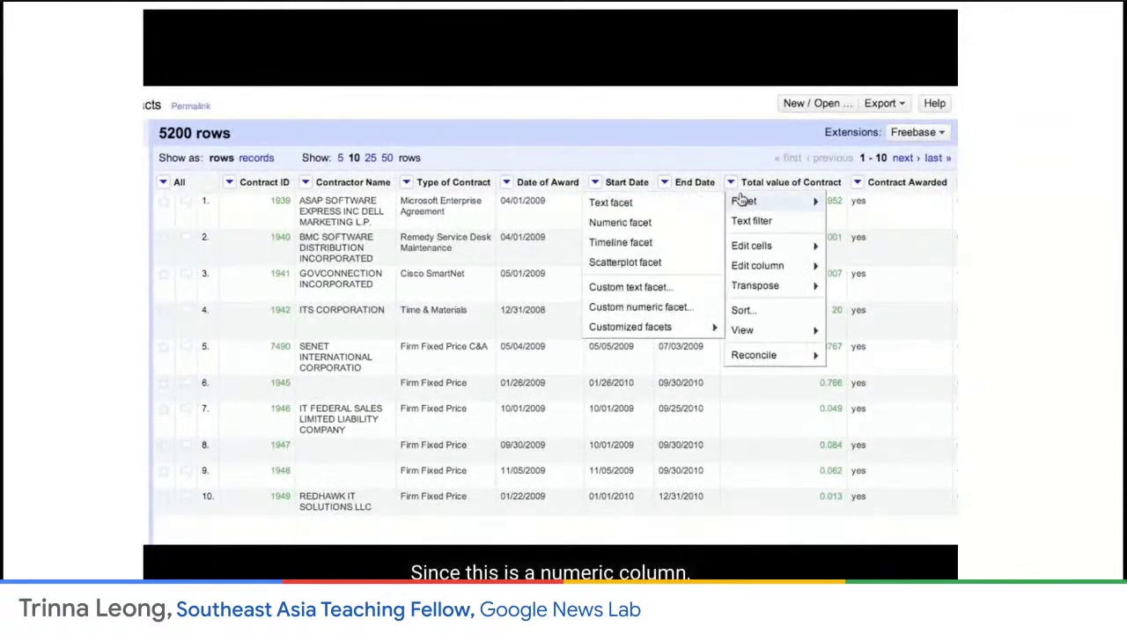
click(695, 230)
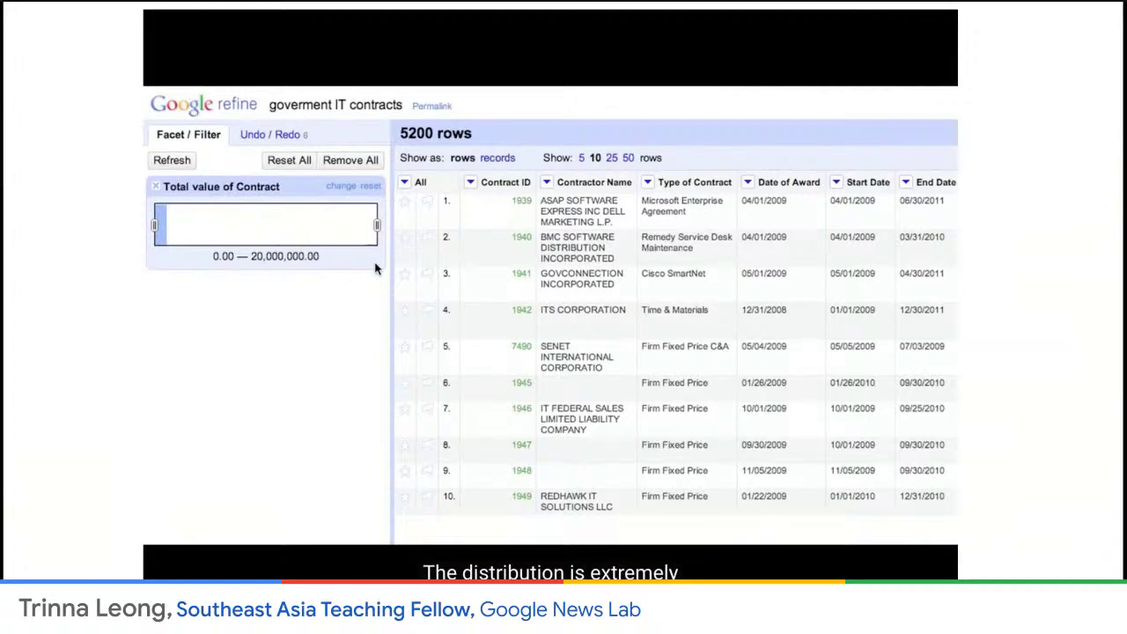
- Change the Total value of Contract facet's expression to value.log() and apply it
click(297, 164)
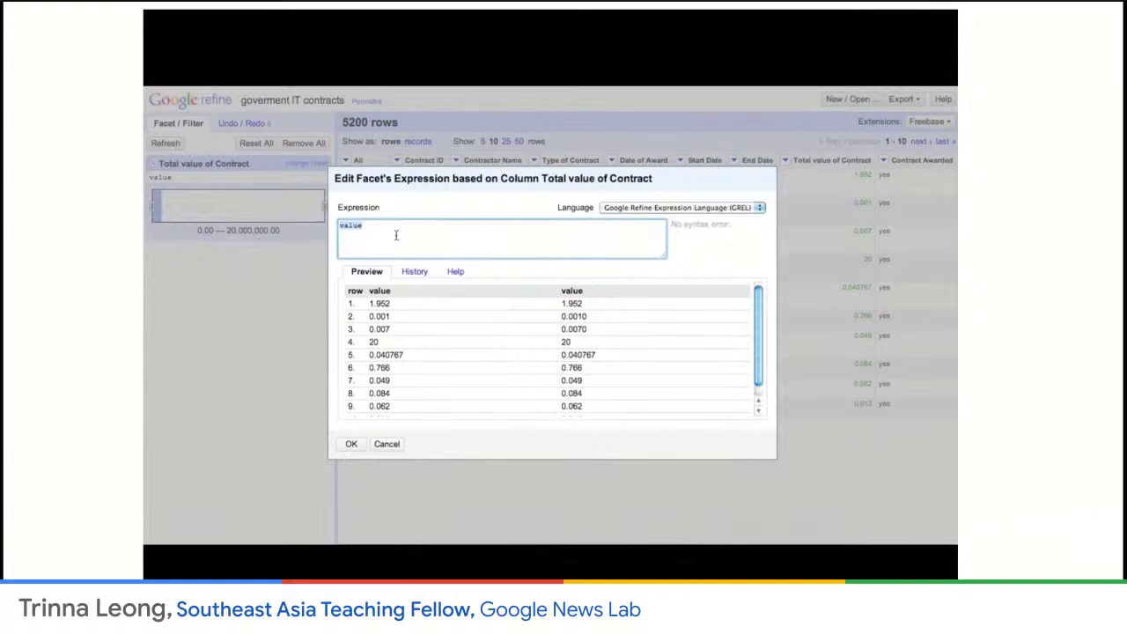
key(Right)
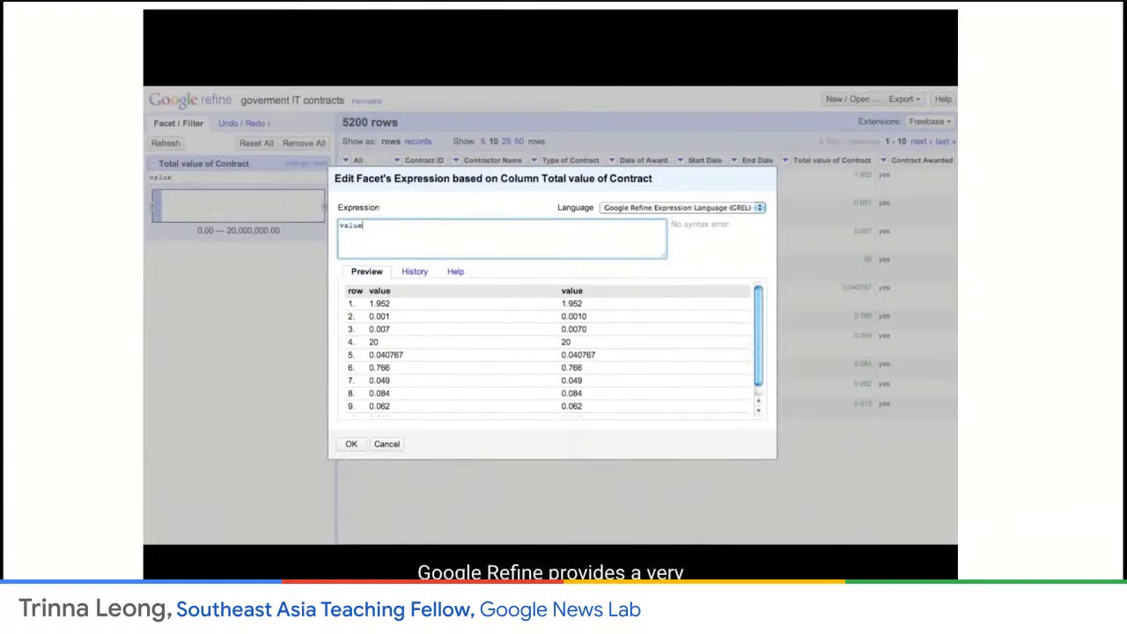
text(.log())
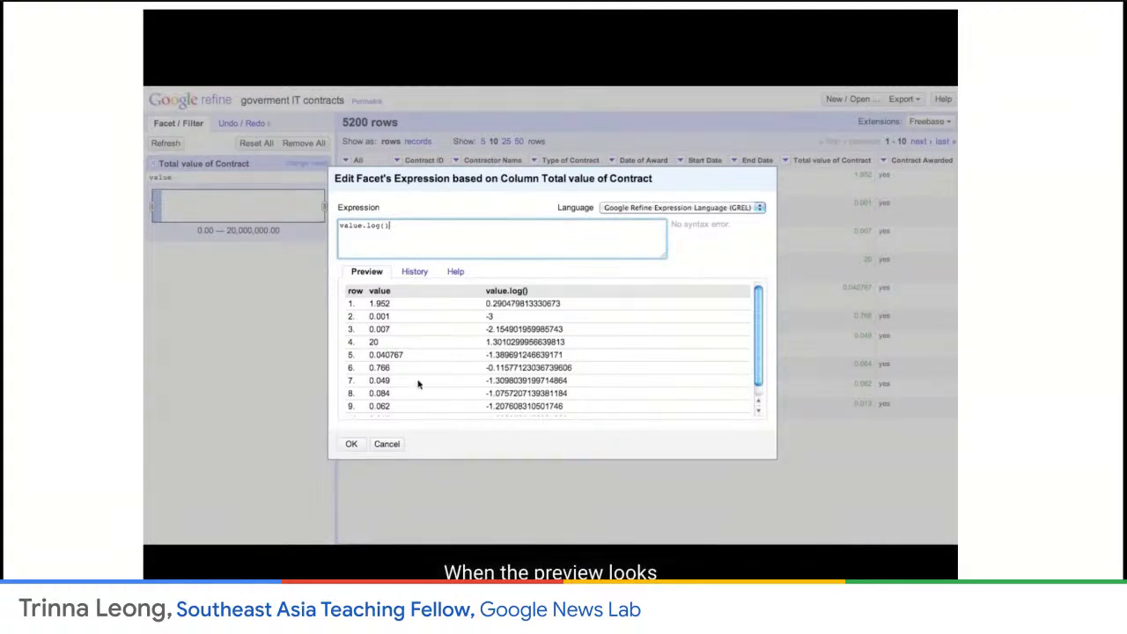
click(349, 446)
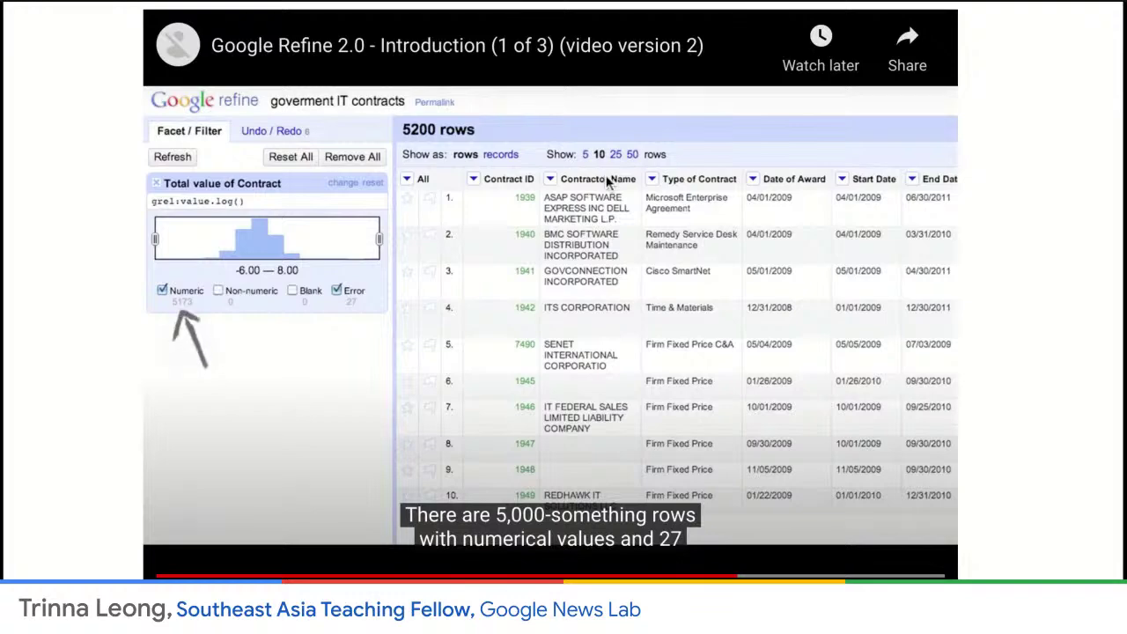
click(592, 344)
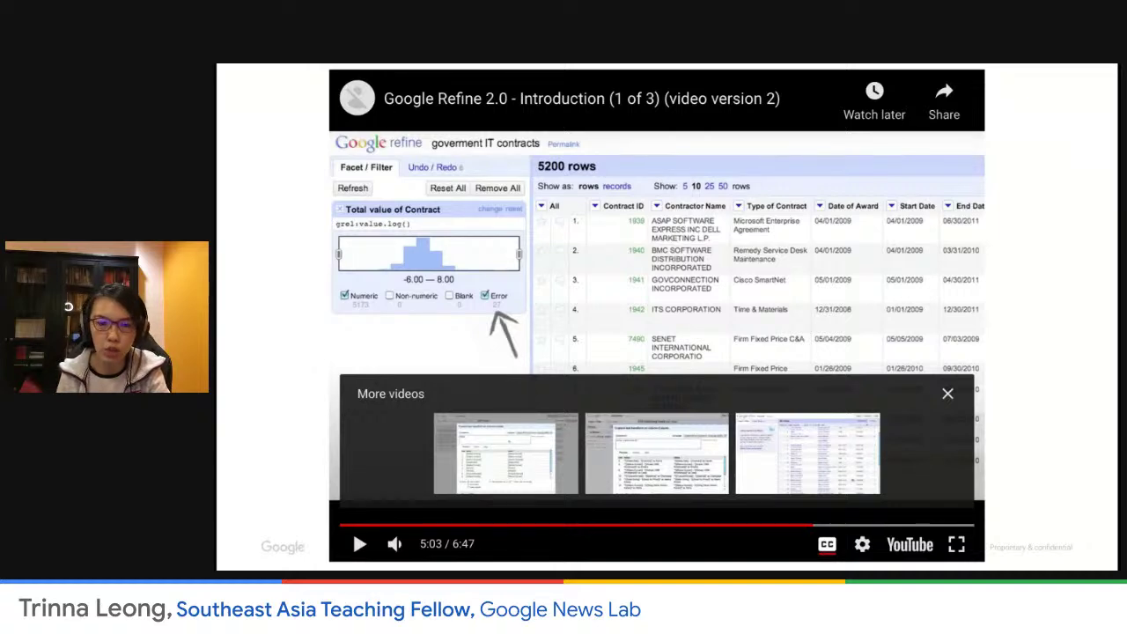
key(Right)
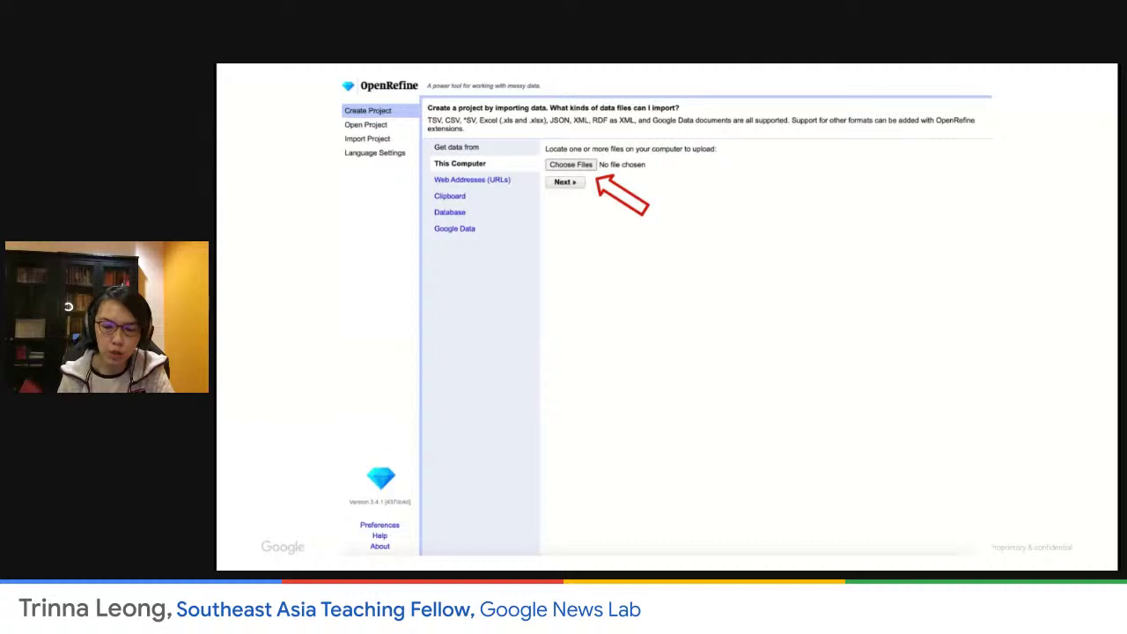
click(797, 311)
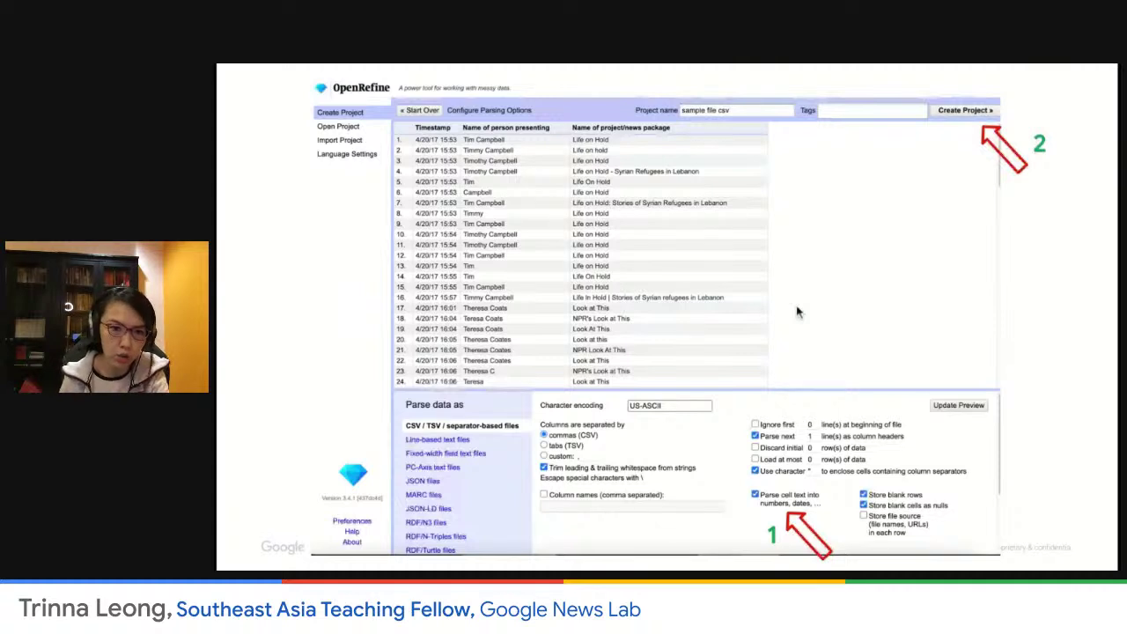
key(Left)
key(Right)
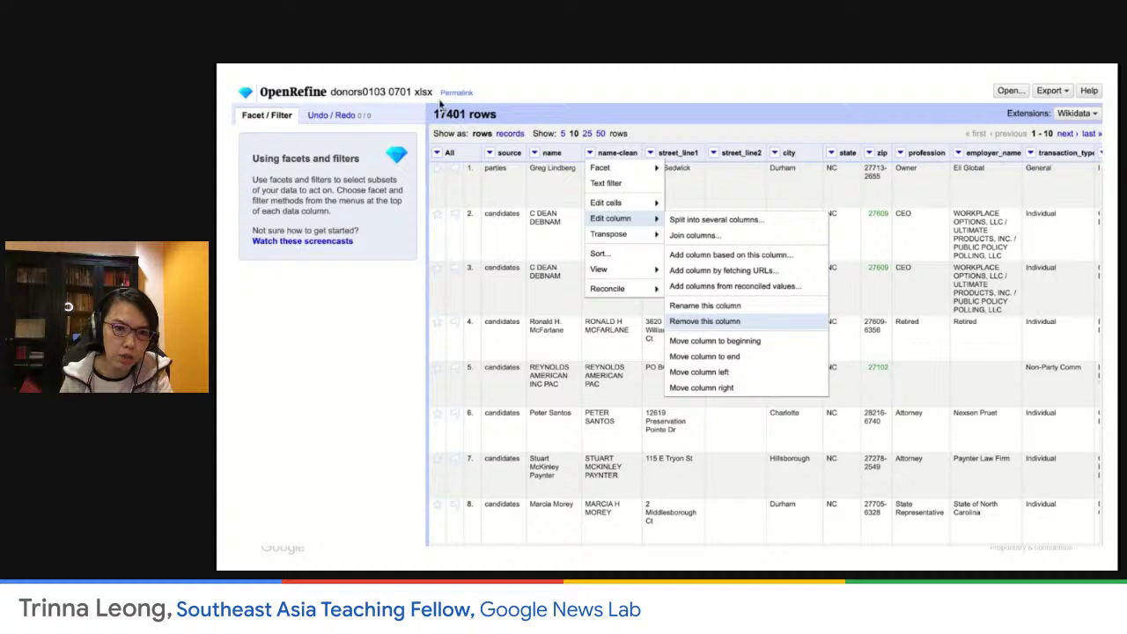
click(957, 347)
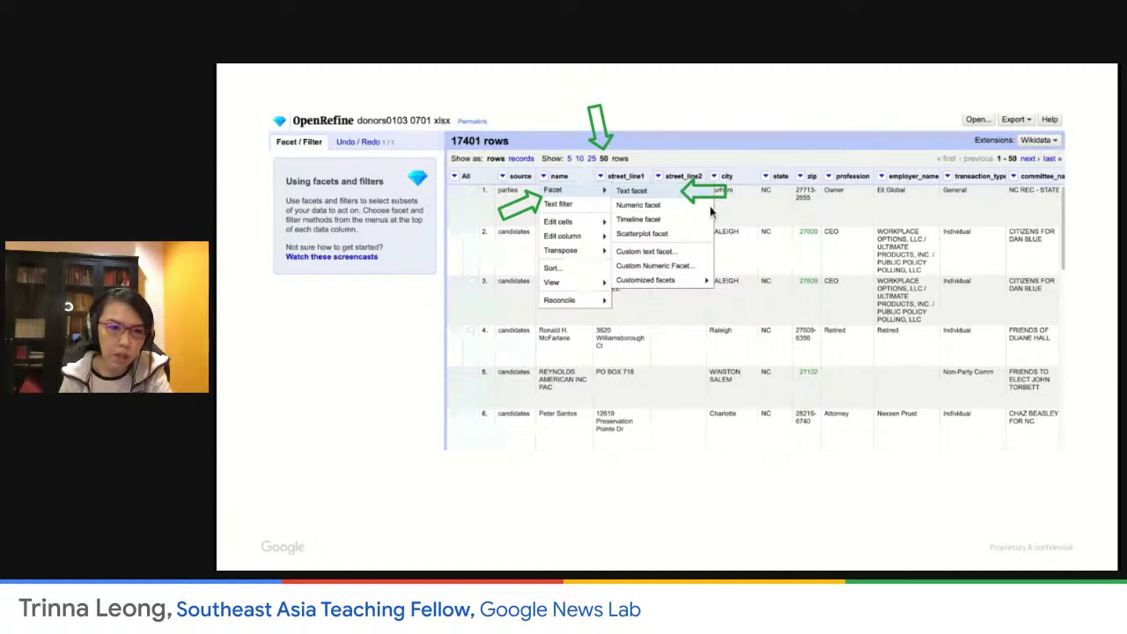
key(Right)
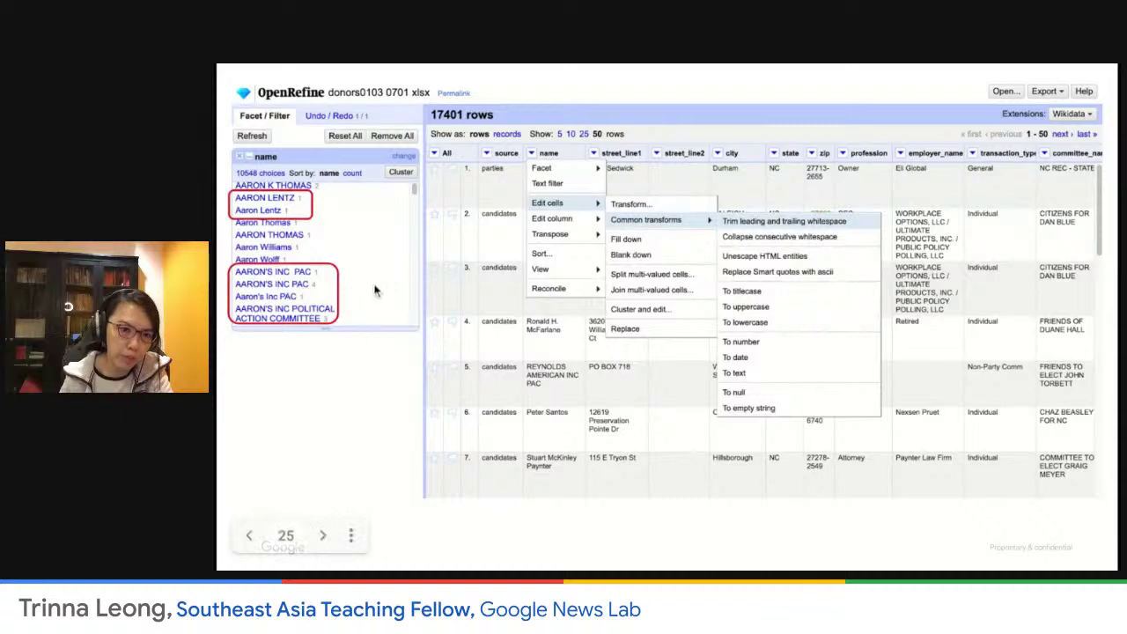